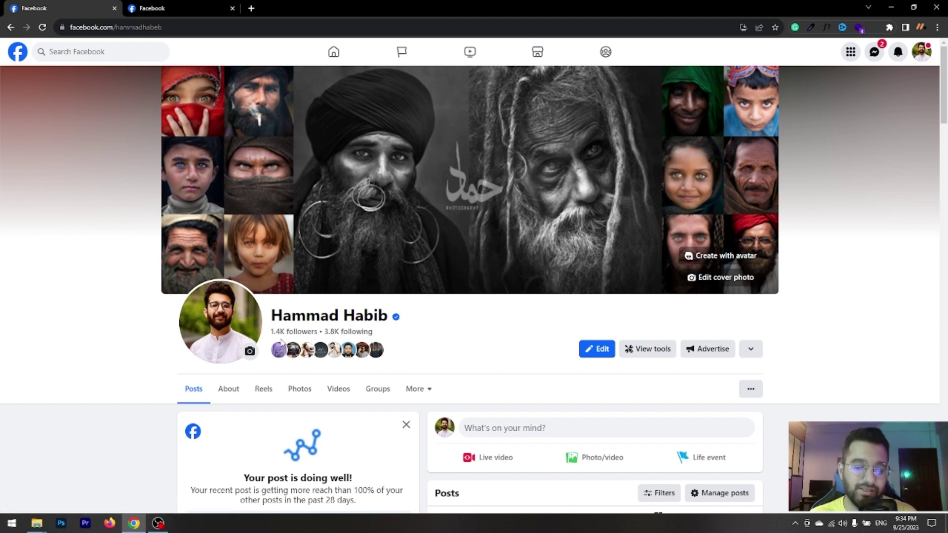
Start a new Page from the Menu's Create options and enter the owner's name as the Page name.
{"action": "scroll", "coordinate": [798, 254], "scroll_direction": "down", "scroll_amount": 3}
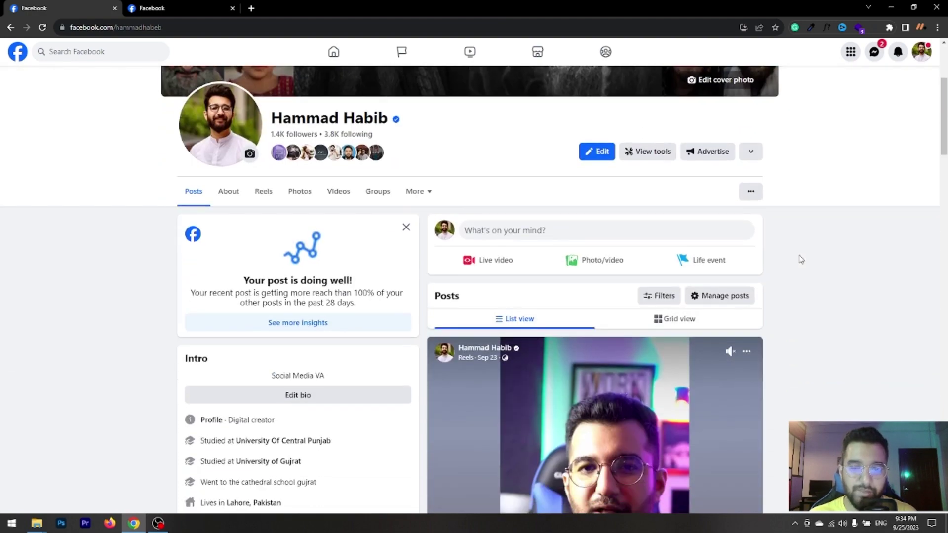
{"action": "scroll", "coordinate": [799, 258], "scroll_direction": "up", "scroll_amount": 3}
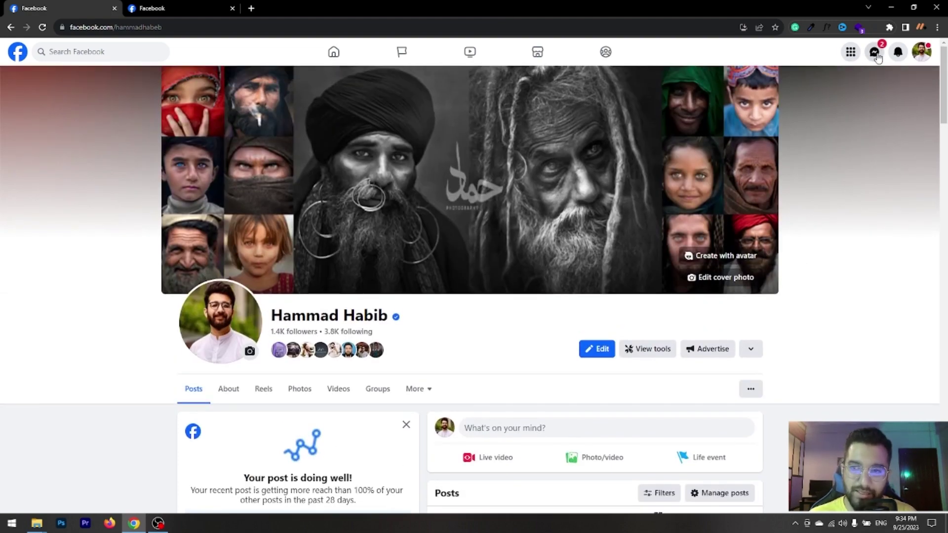
{"action": "left_click", "coordinate": [851, 52]}
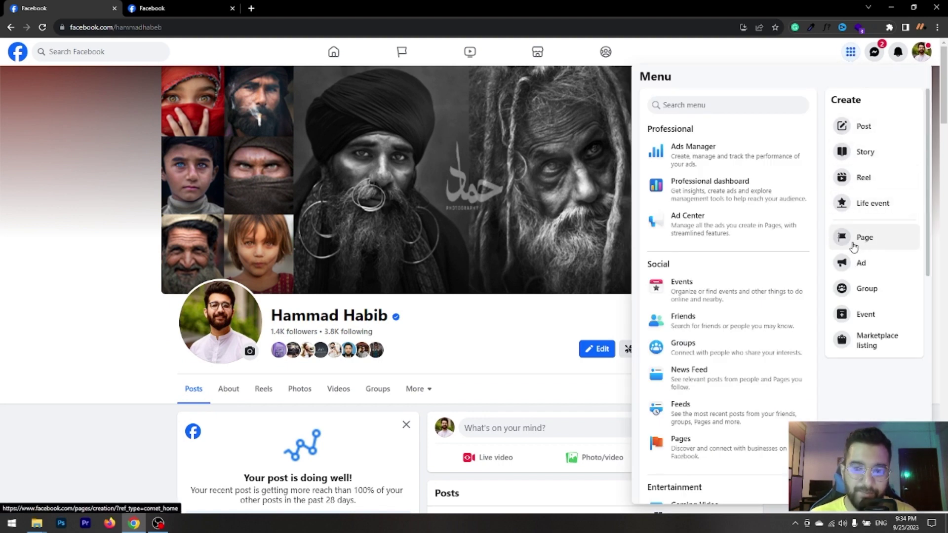
{"action": "left_click", "coordinate": [853, 247]}
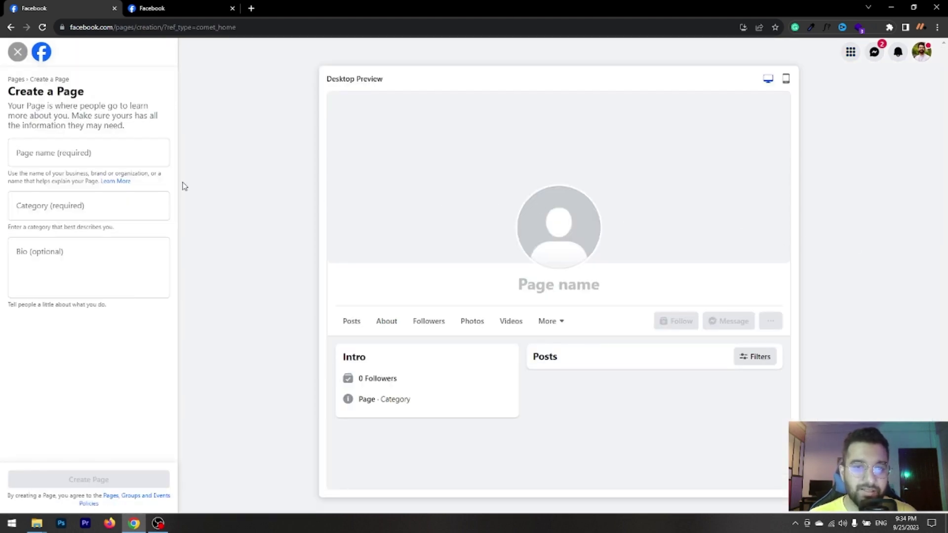
{"action": "left_click", "coordinate": [68, 160]}
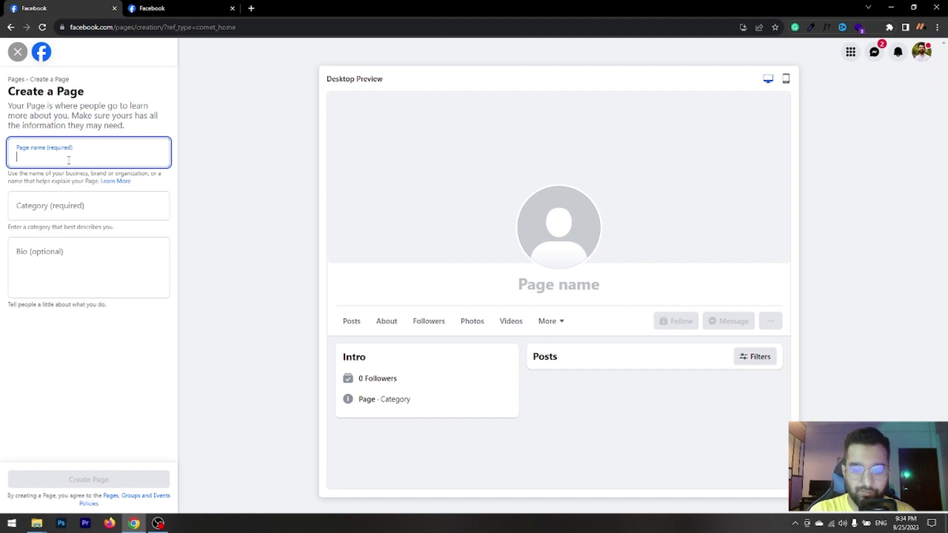
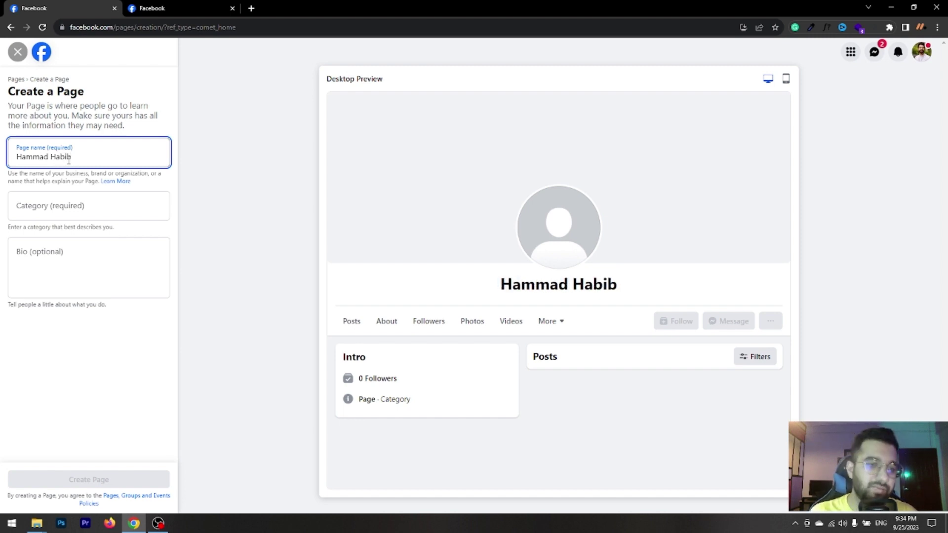
{"action": "left_click", "coordinate": [76, 201]}
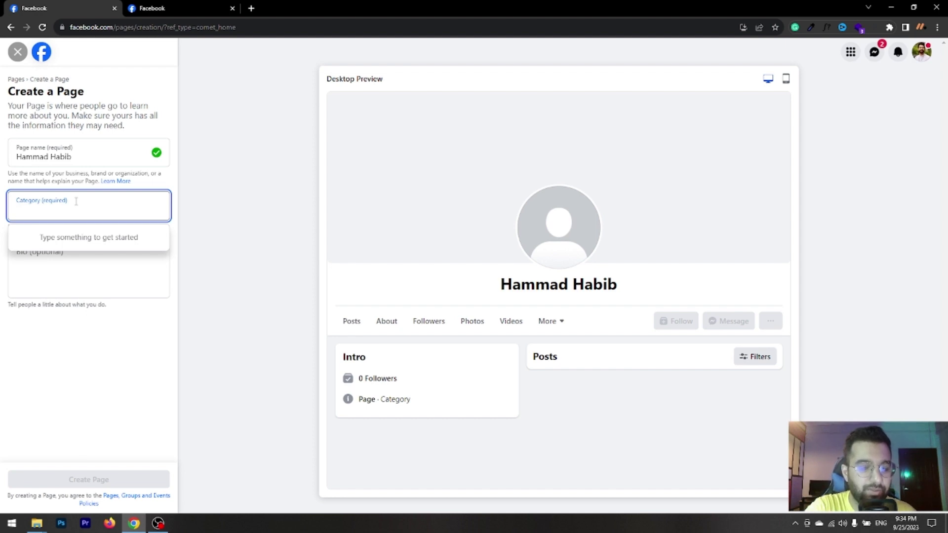
{"action": "type", "text": "res"}
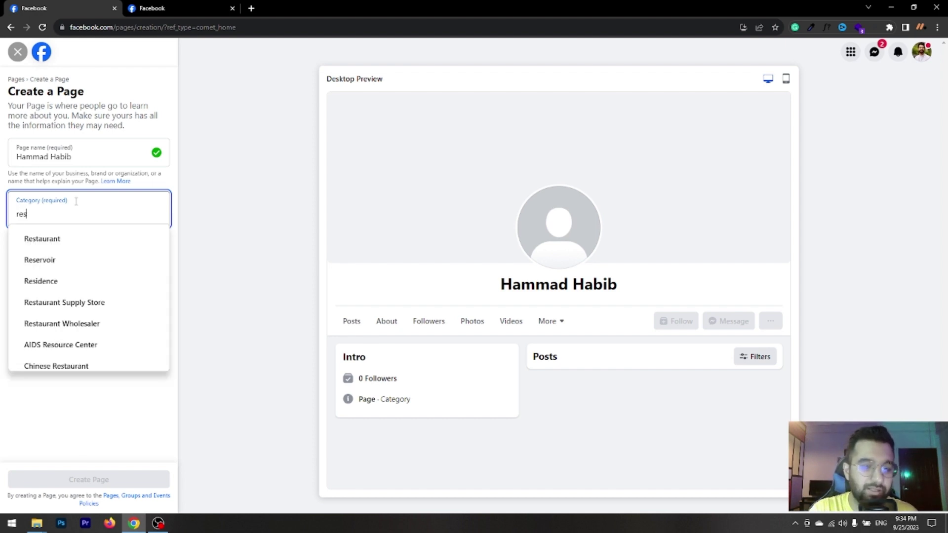
{"action": "key", "text": "BackSpace"}
{"action": "key", "text": "BackSpace"}
{"action": "key", "text": "BackSpace"}
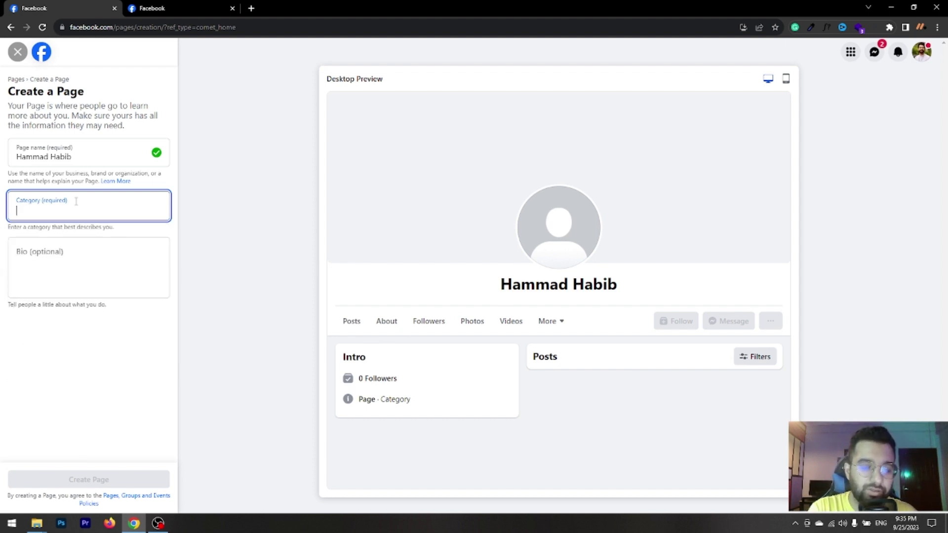
{"action": "type", "text": "const"}
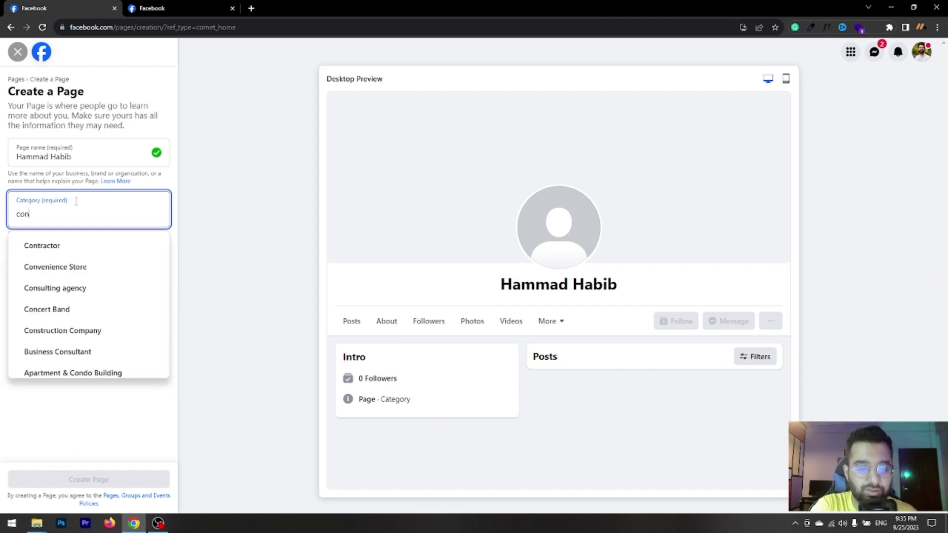
{"action": "key", "text": "BackSpace"}
{"action": "key", "text": "BackSpace"}
{"action": "key", "text": "BackSpace"}
{"action": "key", "text": "BackSpace"}
{"action": "key", "text": "BackSpace"}
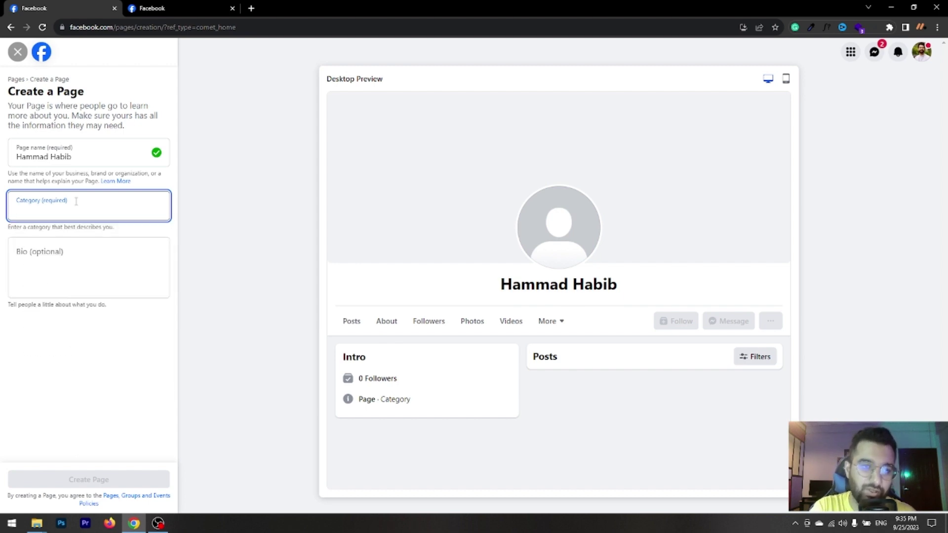
{"action": "type", "text": "digi"}
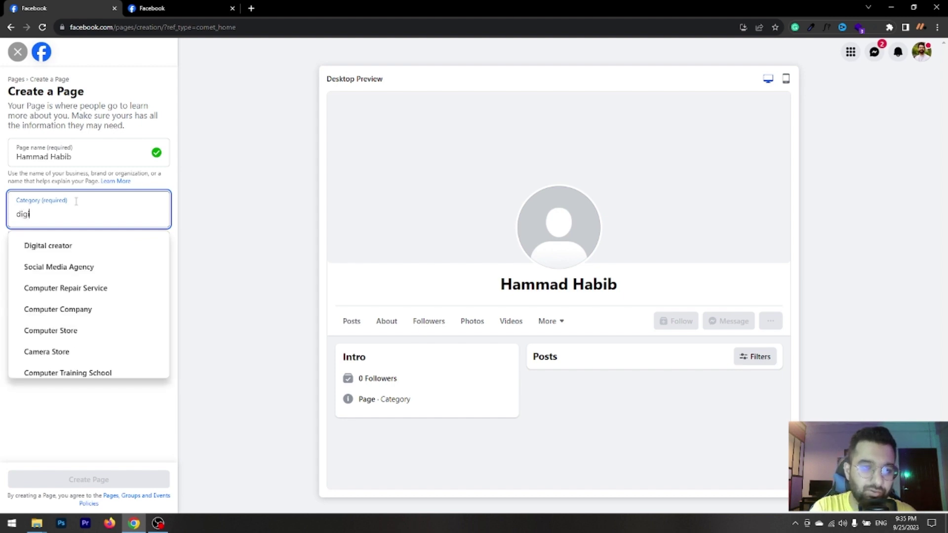
{"action": "key", "text": "Down"}
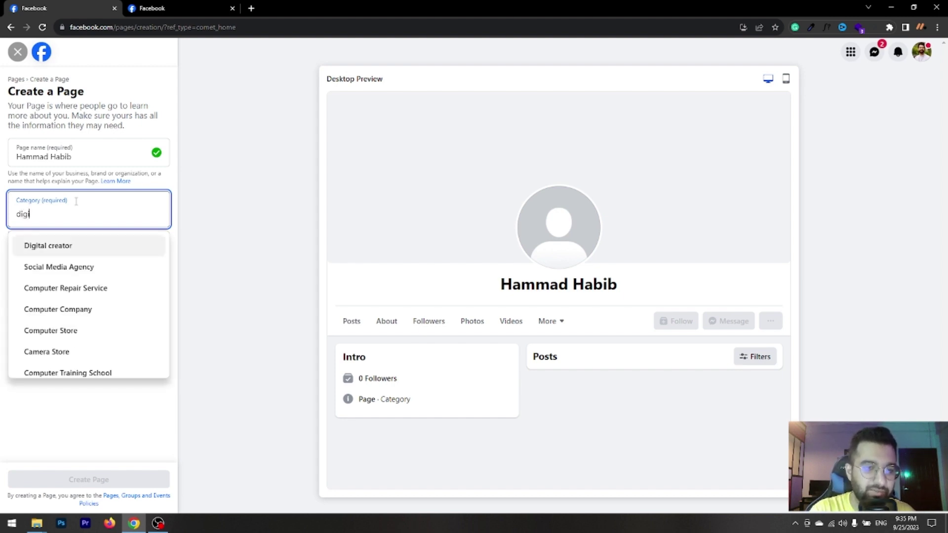
{"action": "key", "text": "BackSpace"}
{"action": "key", "text": "BackSpace"}
{"action": "key", "text": "BackSpace"}
{"action": "key", "text": "BackSpace"}
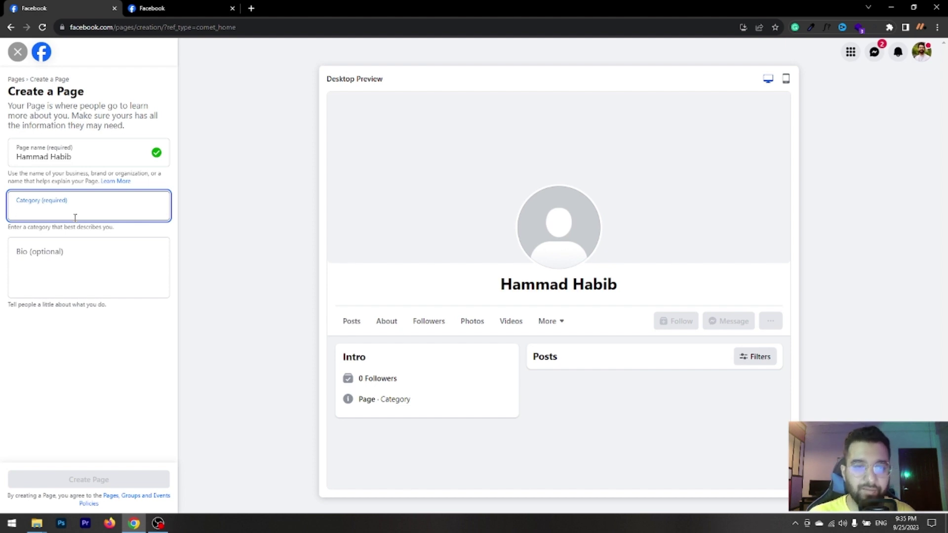
{"action": "left_click", "coordinate": [64, 261]}
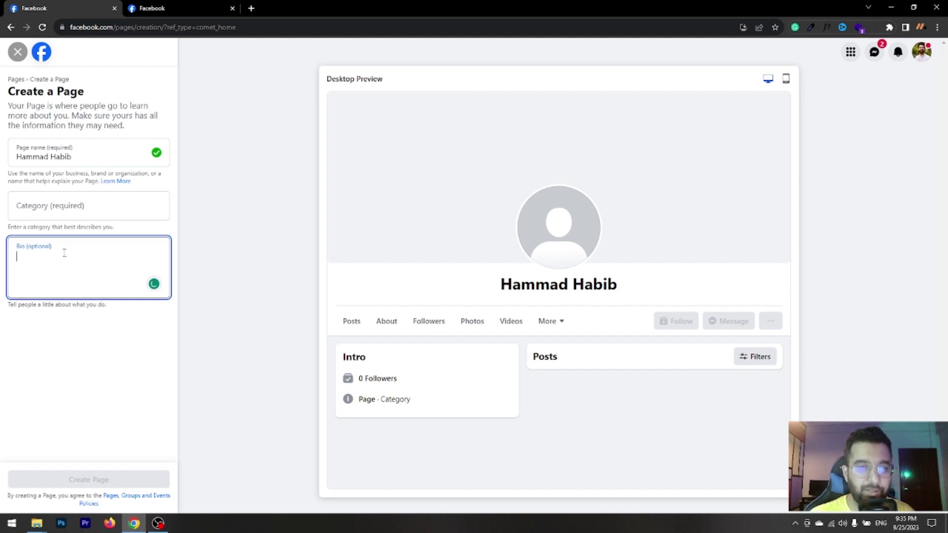
Load chat.openai.com in a new browser tab for a fresh ChatGPT chat.
{"action": "left_click", "coordinate": [178, 8]}
{"action": "left_click", "coordinate": [252, 8]}
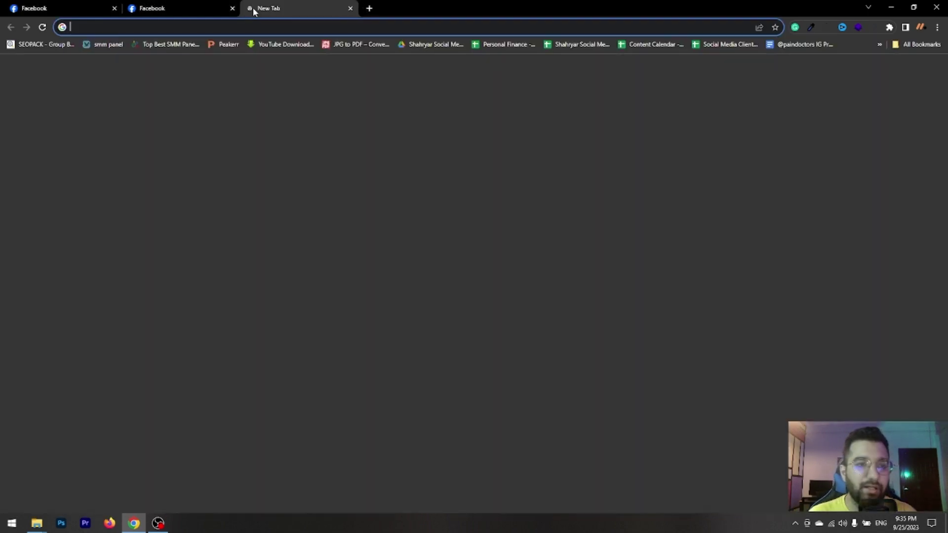
{"action": "type", "text": "cha"}
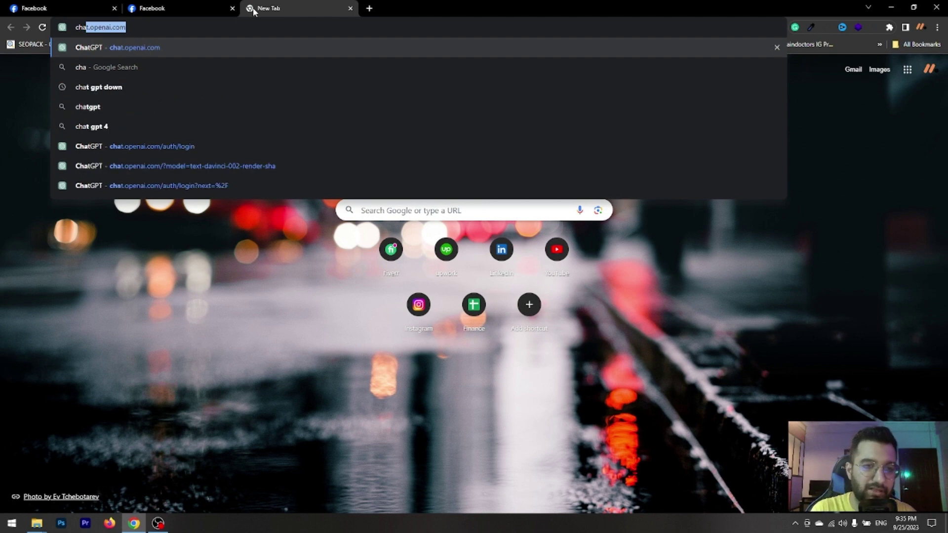
{"action": "key", "text": "Return"}
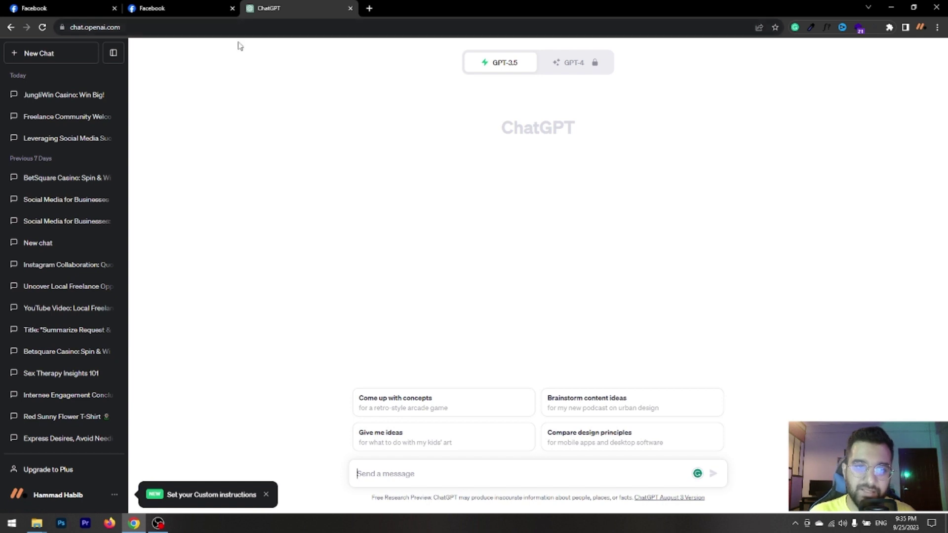
{"action": "left_click", "coordinate": [83, 10]}
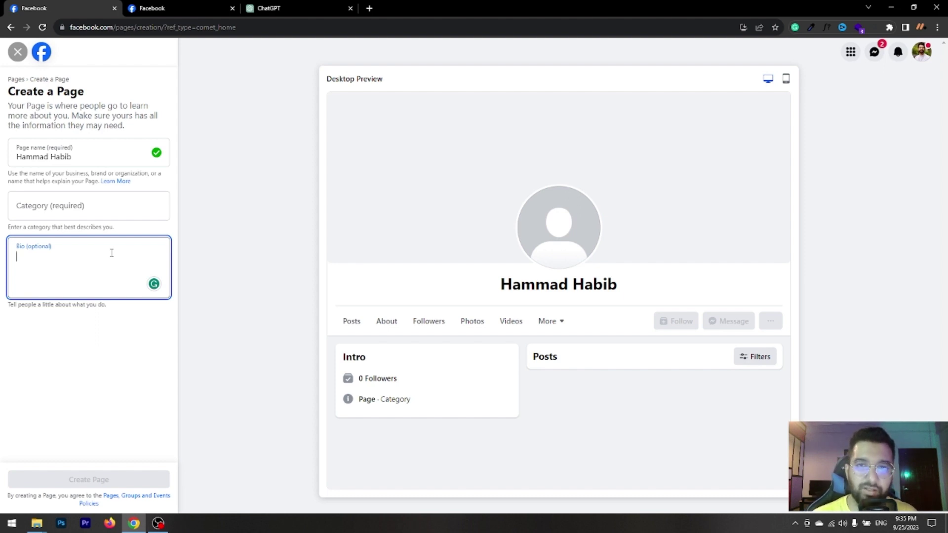
{"action": "left_click", "coordinate": [277, 8]}
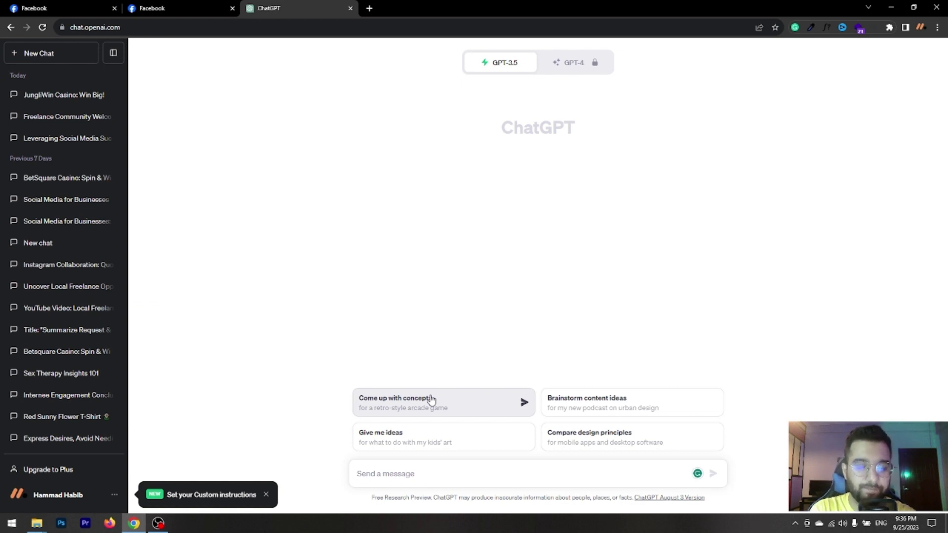
Send ChatGPT the prompt 'Give me the facebook page bio for a restaurant name Haveli'.
{"action": "type", "text": "t"}
{"action": "key", "text": "BackSpace"}
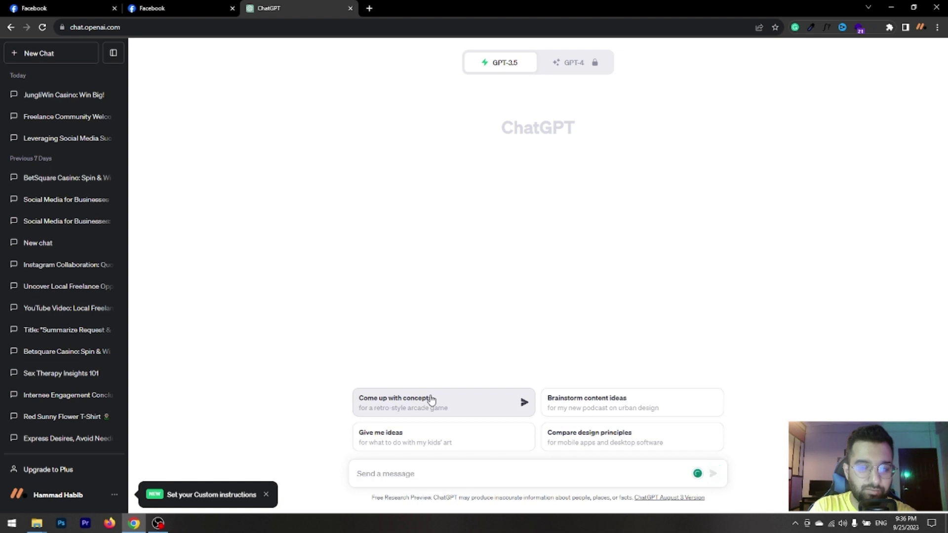
{"action": "type", "text": "Give me"}
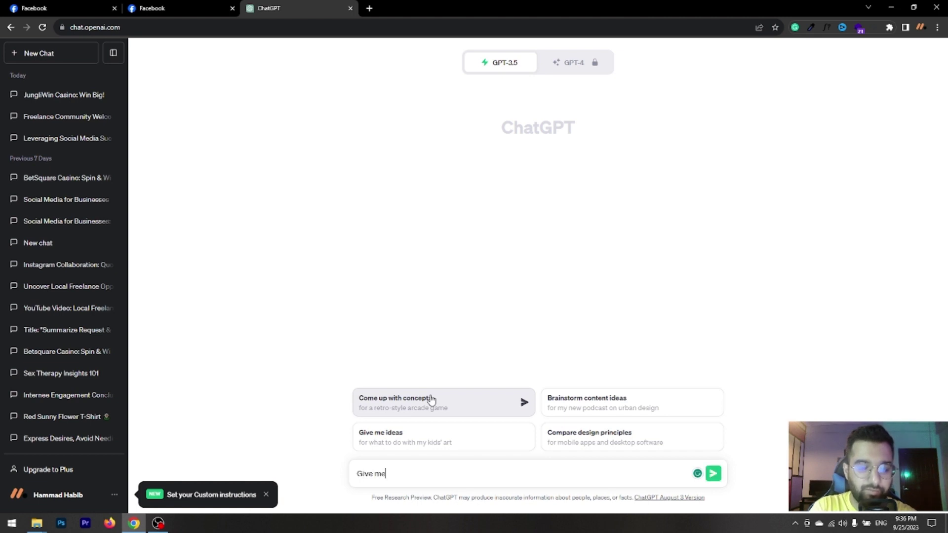
{"action": "type", "text": " the face"}
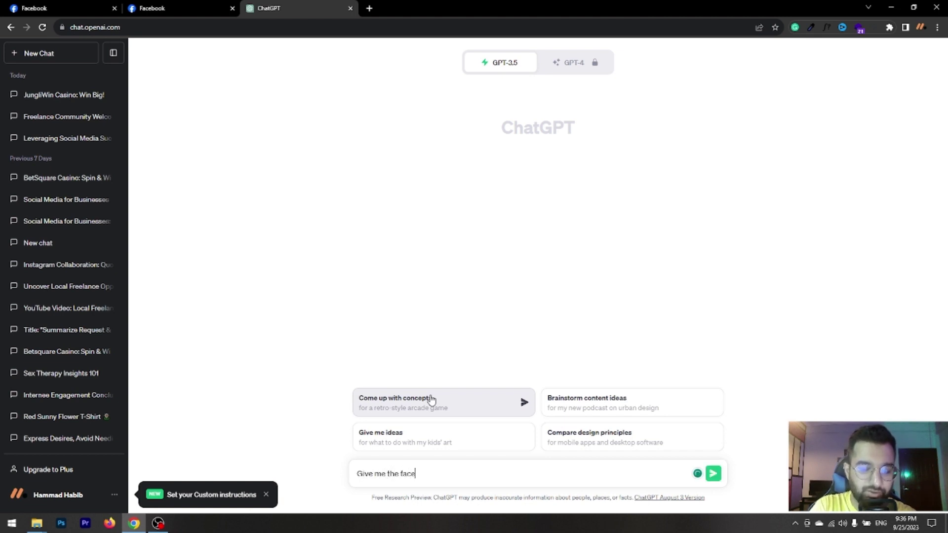
{"action": "type", "text": "book pag"}
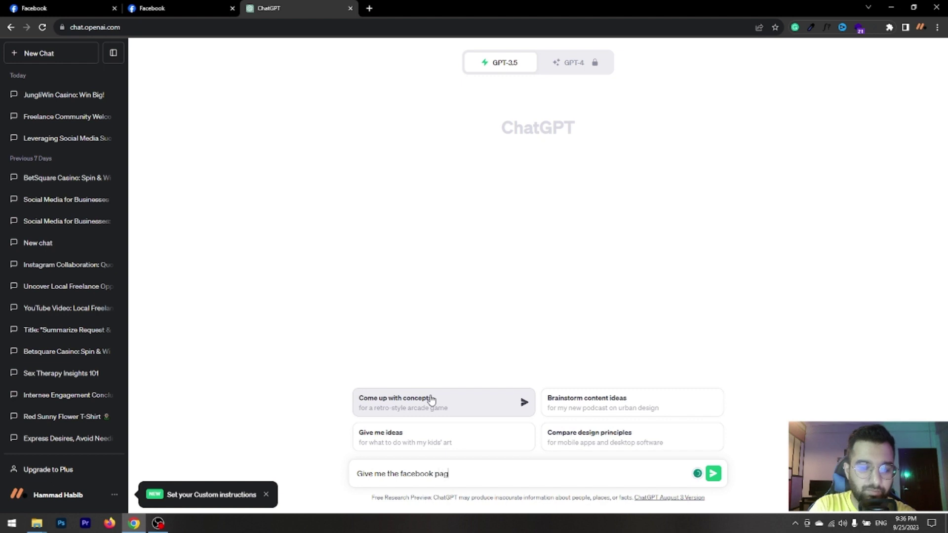
{"action": "type", "text": "e bio "}
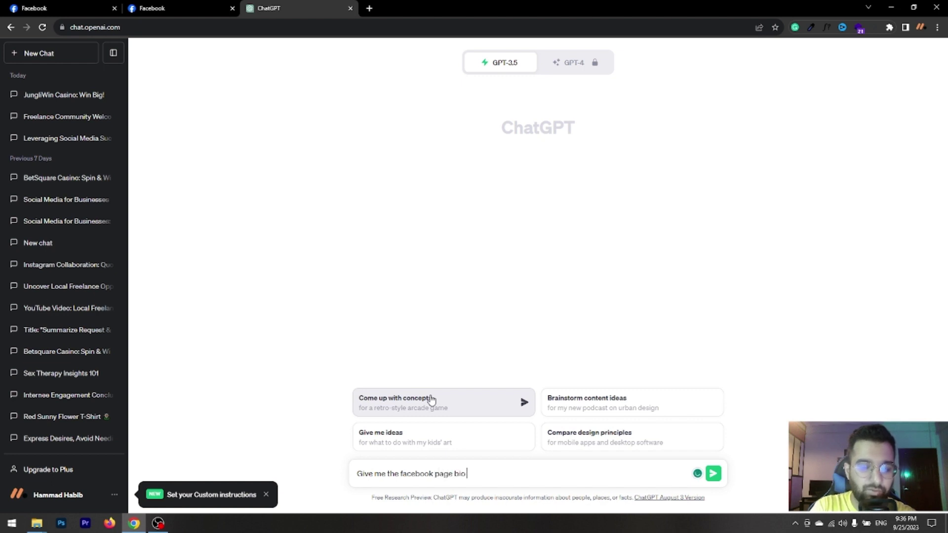
{"action": "type", "text": "for a"}
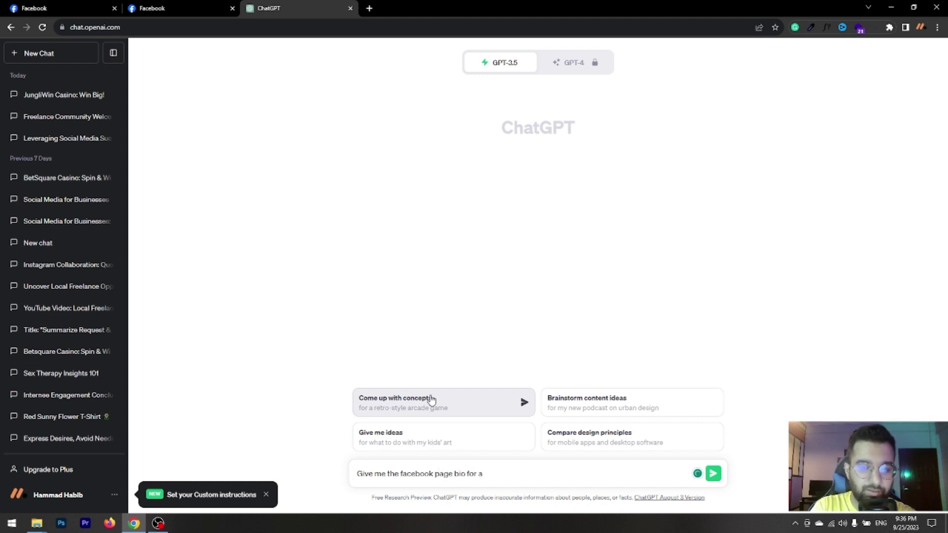
{"action": "type", "text": " re"}
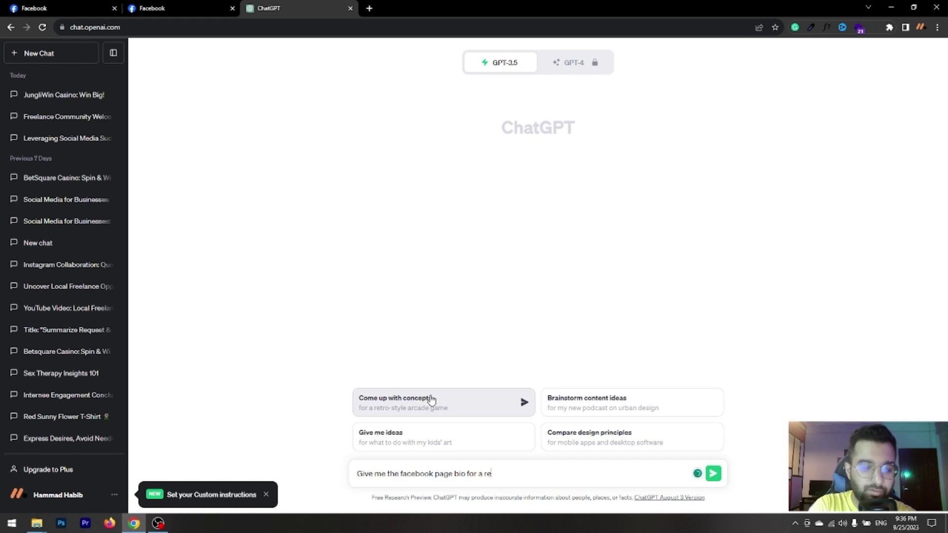
{"action": "type", "text": "staurant name"}
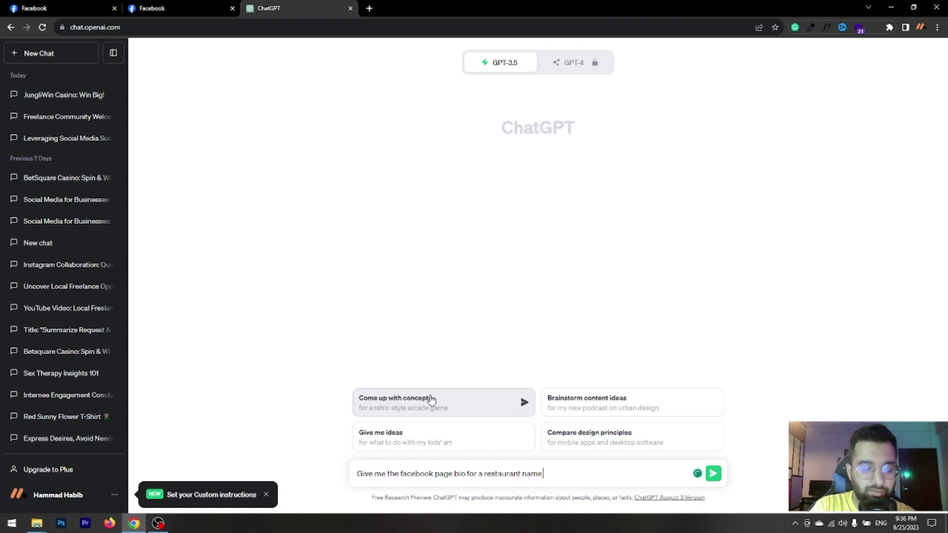
{"action": "type", "text": " Haveli"}
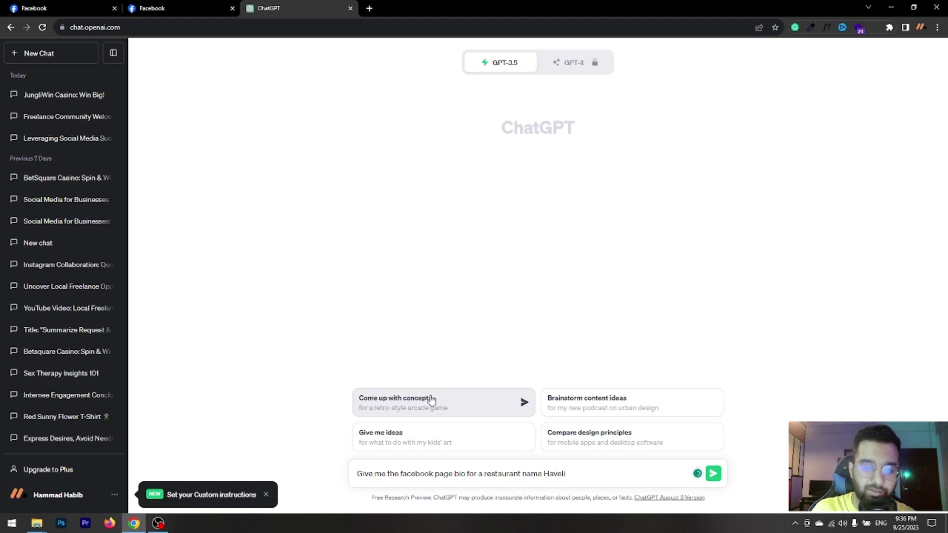
{"action": "left_click", "coordinate": [713, 474]}
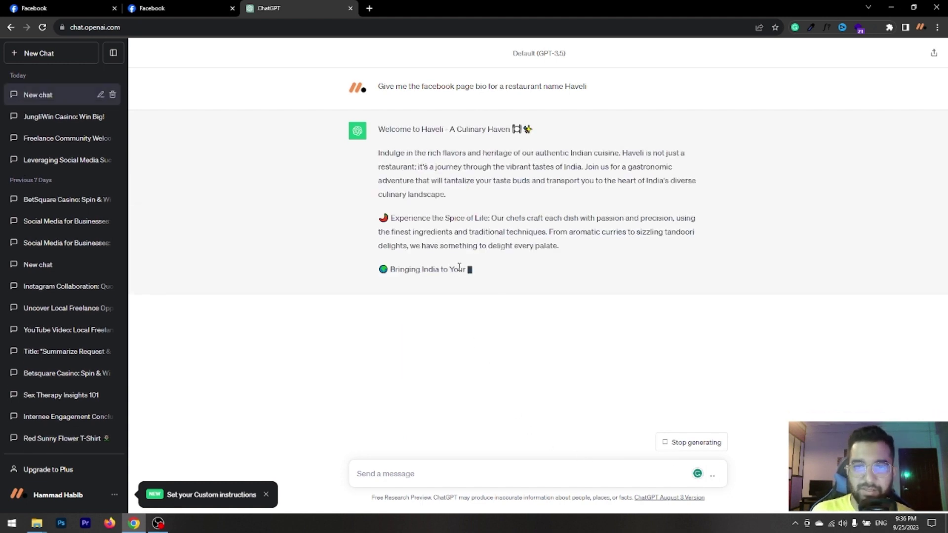
Type test letters into the Page's optional Bio field, leaving just 'h'.
{"action": "left_click", "coordinate": [66, 9]}
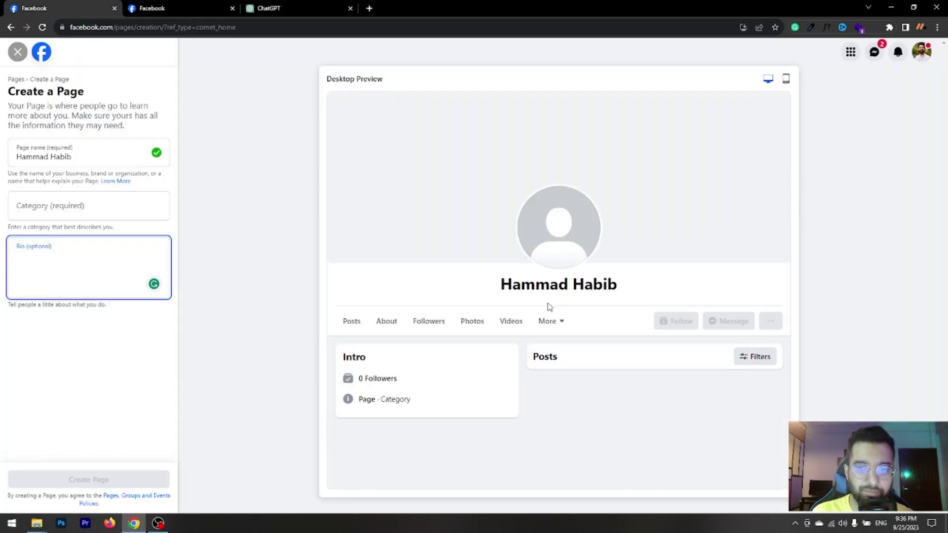
{"action": "type", "text": "hjghj"}
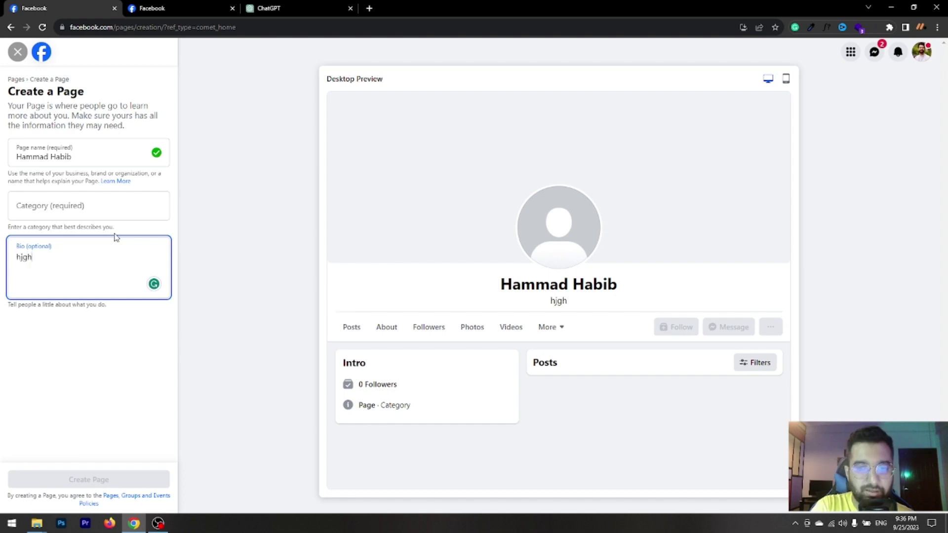
{"action": "key", "text": "BackSpace"}
{"action": "key", "text": "BackSpace"}
{"action": "key", "text": "BackSpace"}
{"action": "key", "text": "BackSpace"}
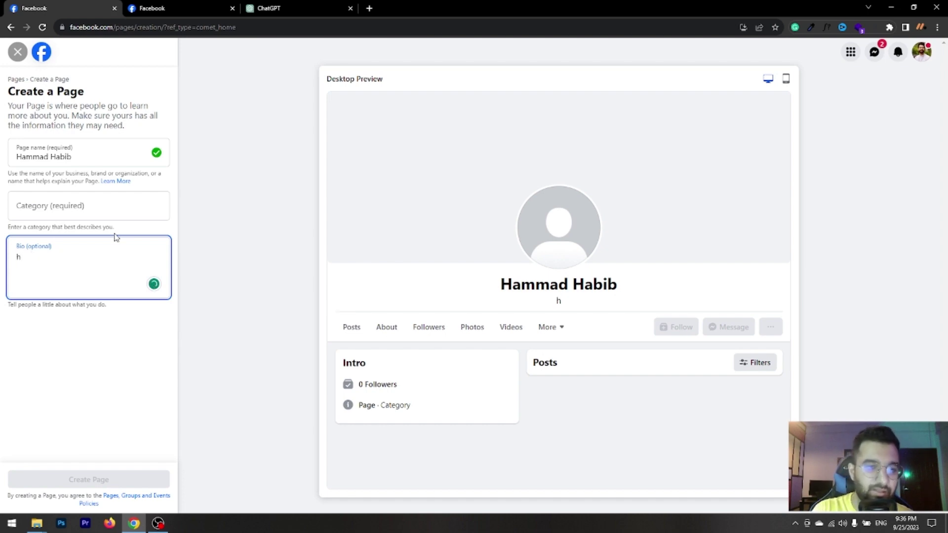
Select the opening sentence of ChatGPT's Haveli bio reply for copying.
{"action": "left_click", "coordinate": [274, 12]}
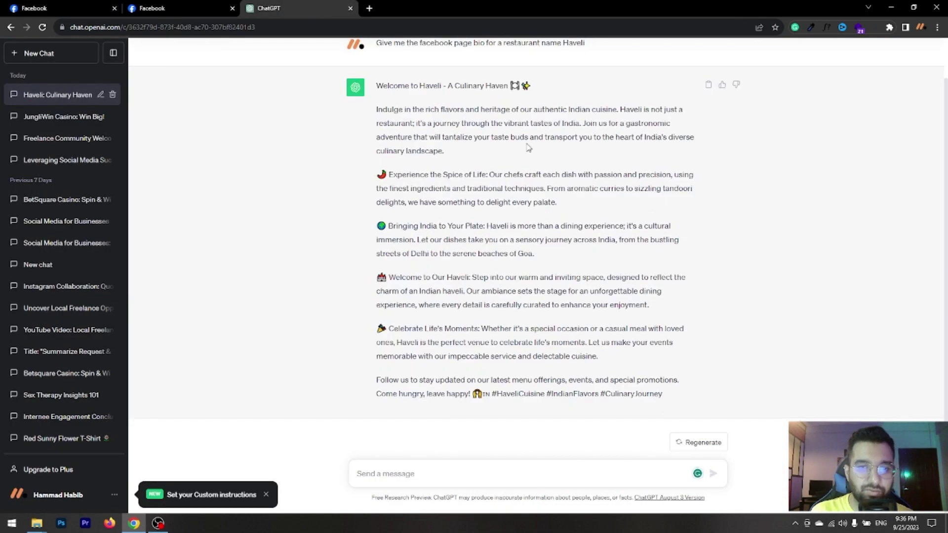
{"action": "scroll", "coordinate": [506, 242], "scroll_direction": "up", "scroll_amount": 1}
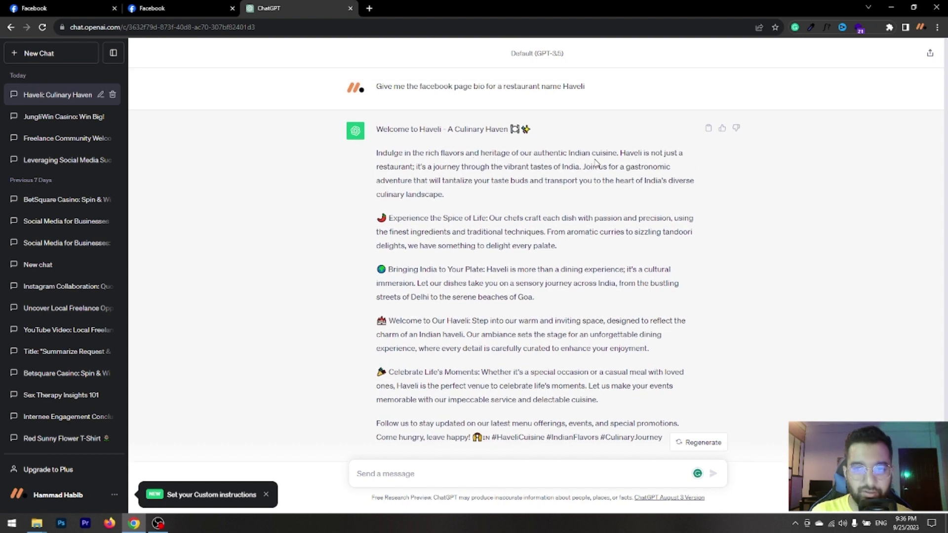
{"action": "left_click_drag", "start_coordinate": [618, 153], "coordinate": [374, 159]}
{"action": "key", "text": "ctrl+c"}
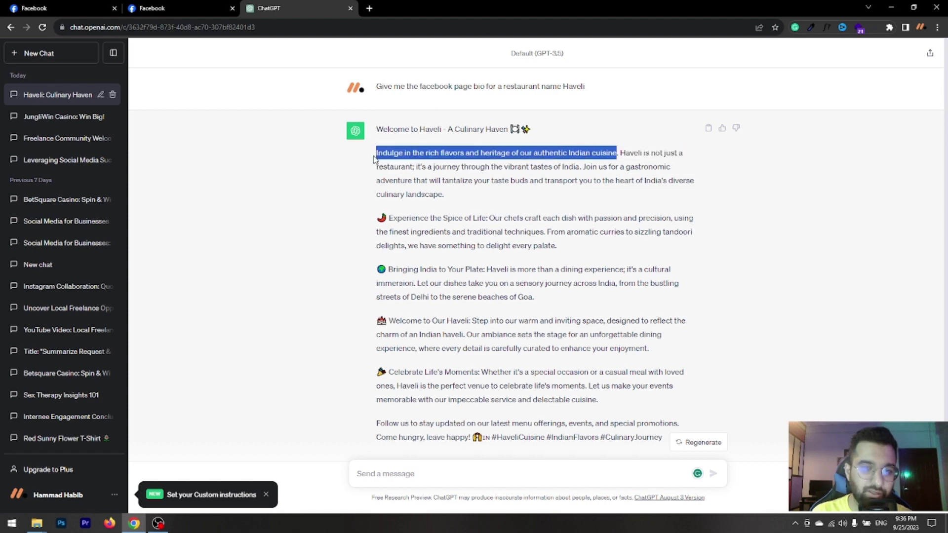
Paste the copied sentence into the Page Bio and change 'Indian' to 'Asian'.
{"action": "left_click", "coordinate": [64, 10]}
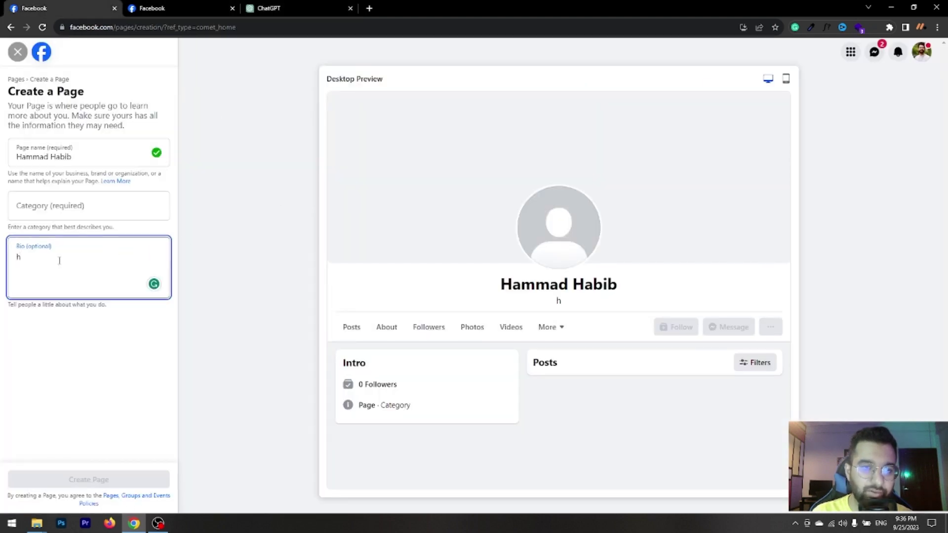
{"action": "key", "text": "ctrl+a"}
{"action": "key", "text": "ctrl+v"}
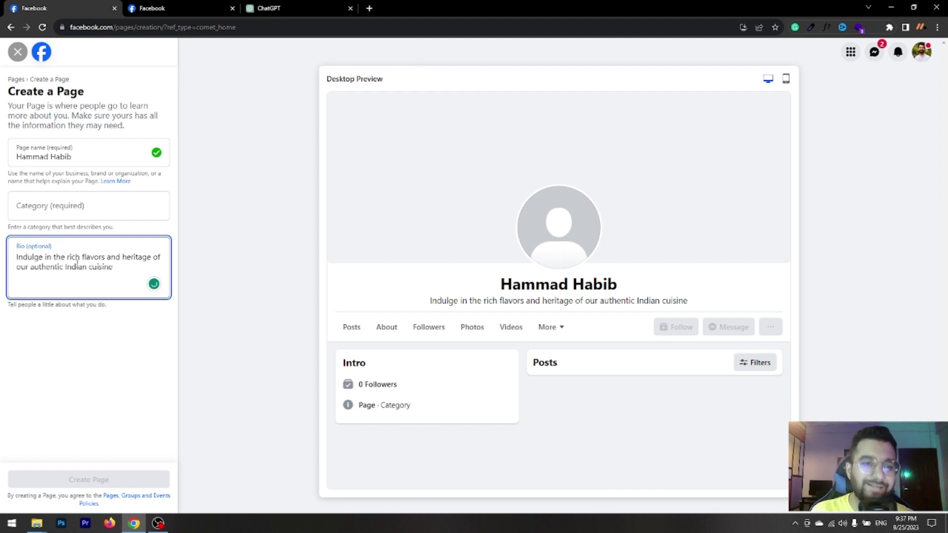
{"action": "double_click", "coordinate": [77, 266]}
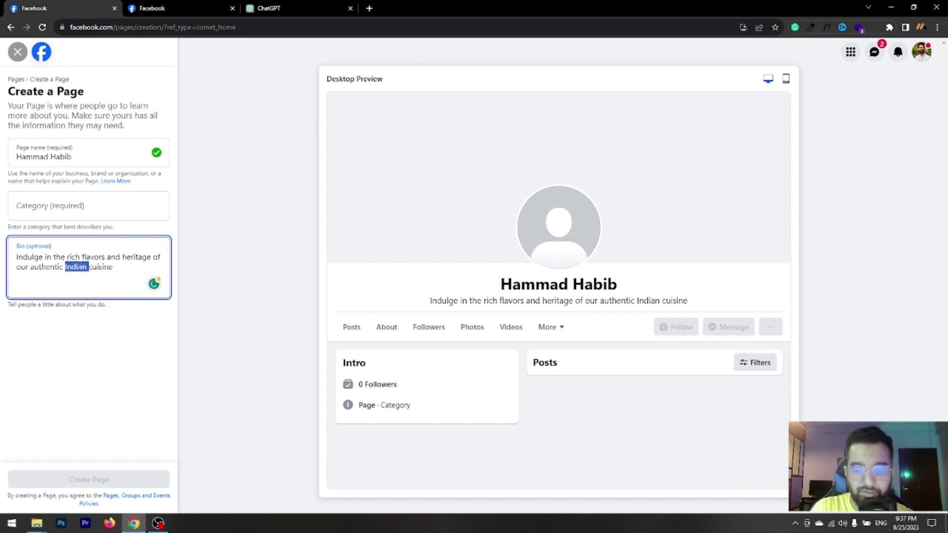
{"action": "type", "text": "Asian"}
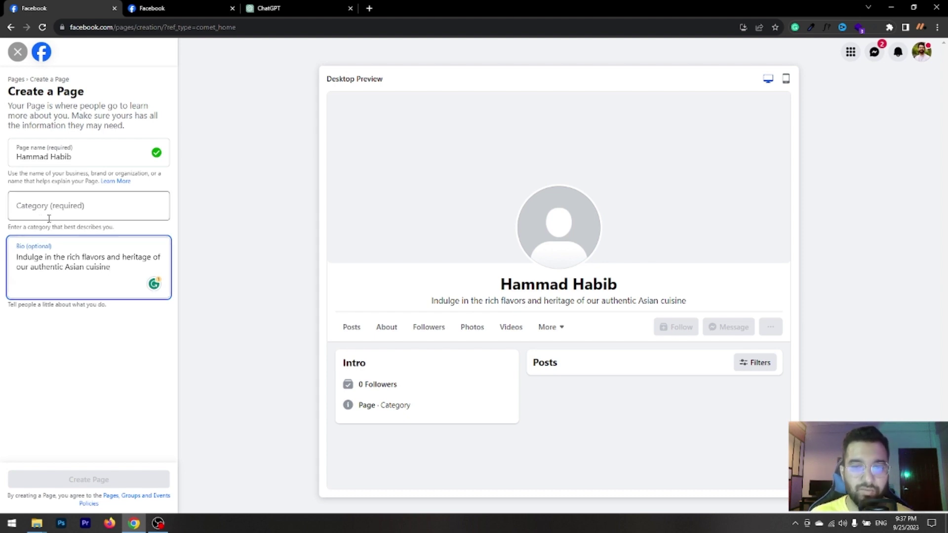
{"action": "left_click", "coordinate": [434, 304]}
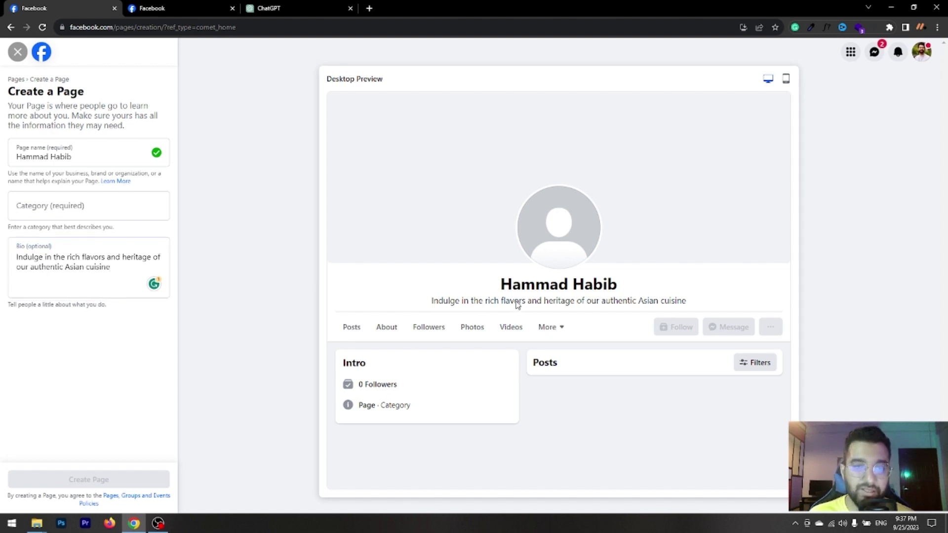
{"action": "left_click", "coordinate": [260, 9]}
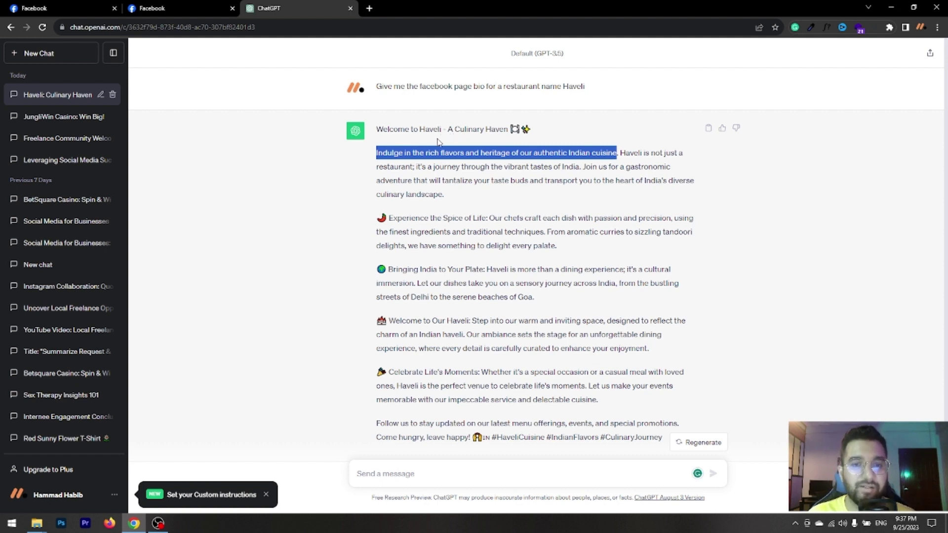
Highlight the ChatGPT prompt and the restaurant name Haveli to point them out.
{"action": "left_click", "coordinate": [424, 154]}
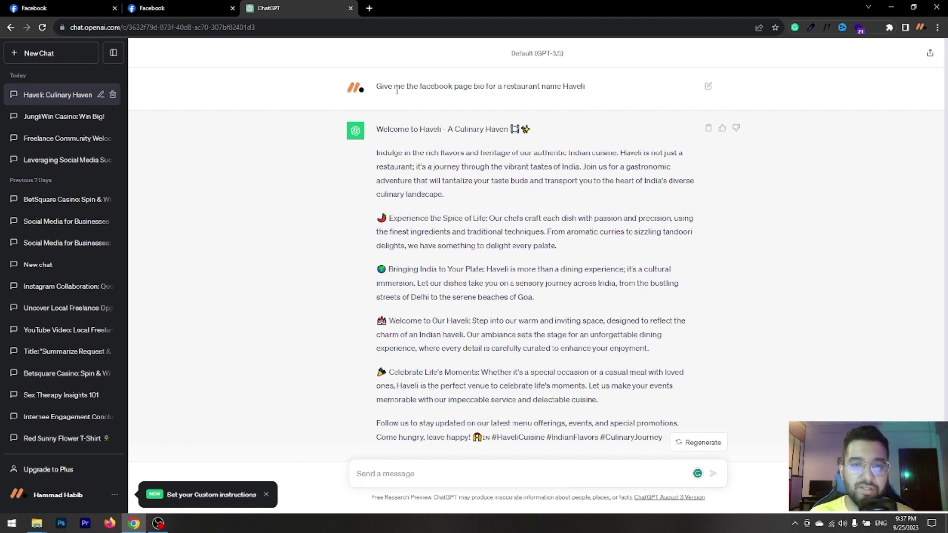
{"action": "left_click_drag", "start_coordinate": [375, 90], "coordinate": [585, 95]}
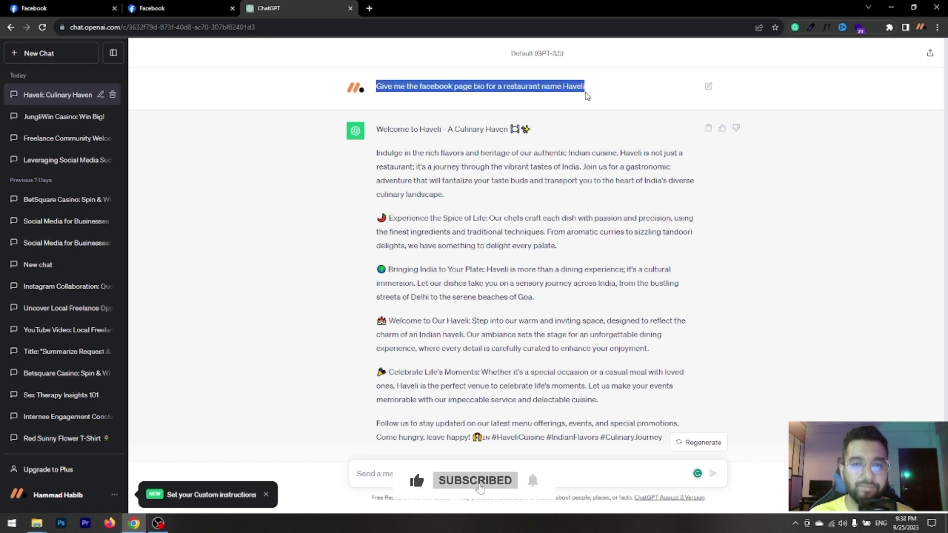
{"action": "left_click", "coordinate": [489, 89]}
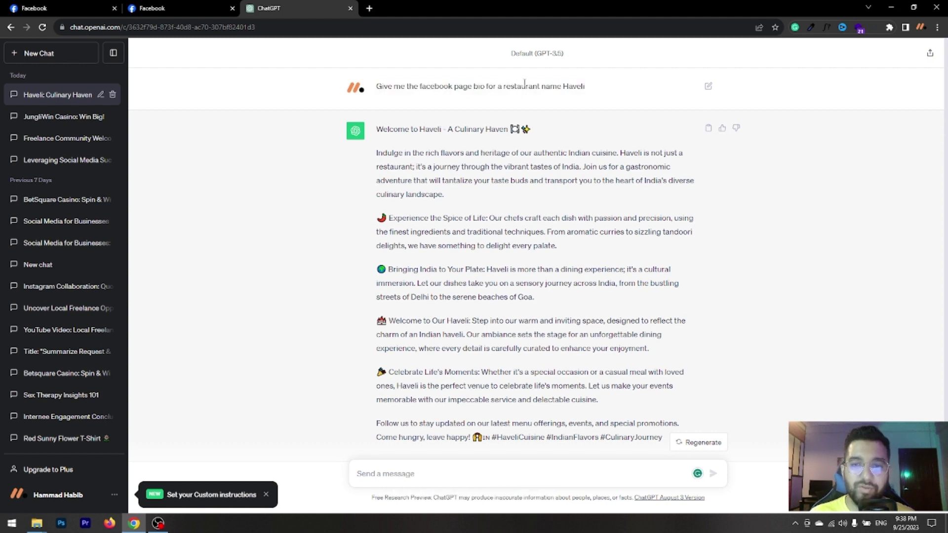
{"action": "left_click_drag", "start_coordinate": [579, 87], "coordinate": [521, 87]}
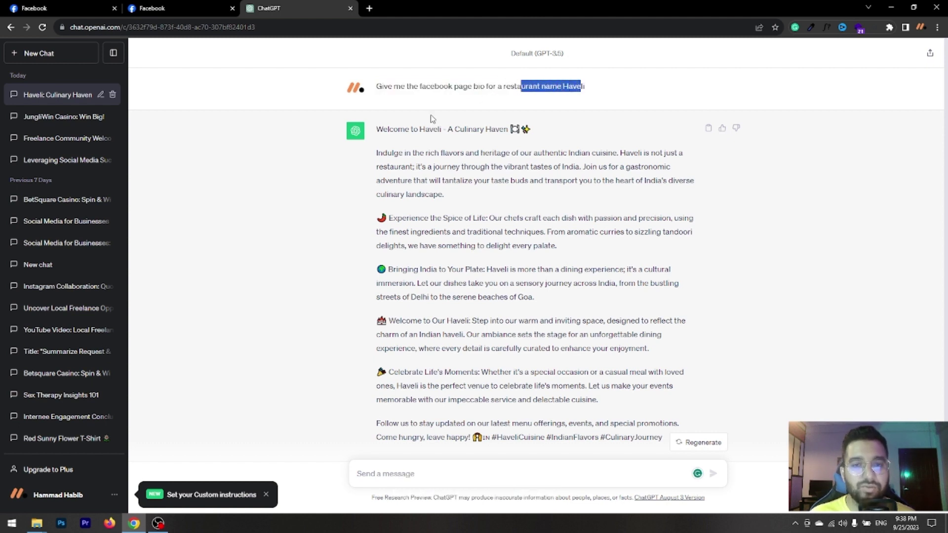
{"action": "double_click", "coordinate": [584, 86]}
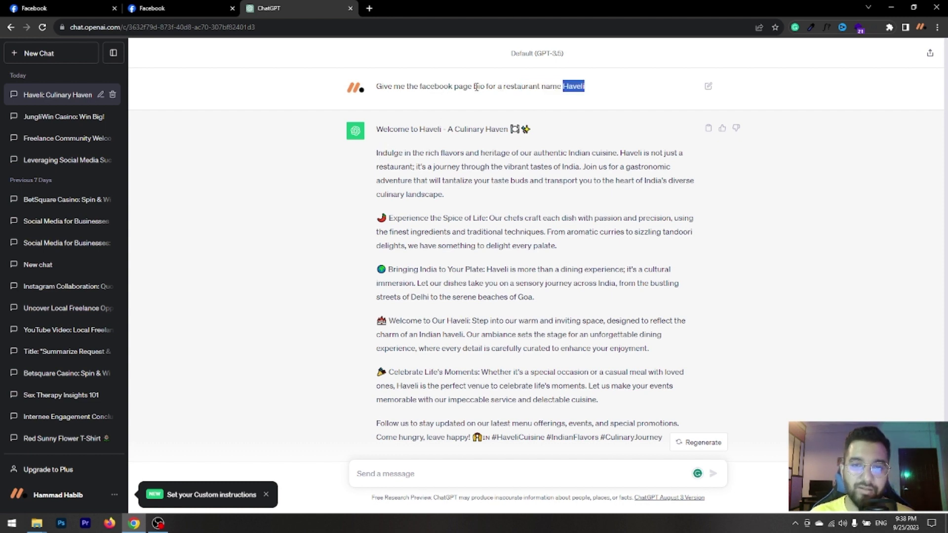
Highlight and scroll through the bio reply, then return to the Facebook form.
{"action": "left_click_drag", "start_coordinate": [376, 152], "coordinate": [598, 423]}
{"action": "scroll", "coordinate": [595, 345], "scroll_direction": "down", "scroll_amount": 1}
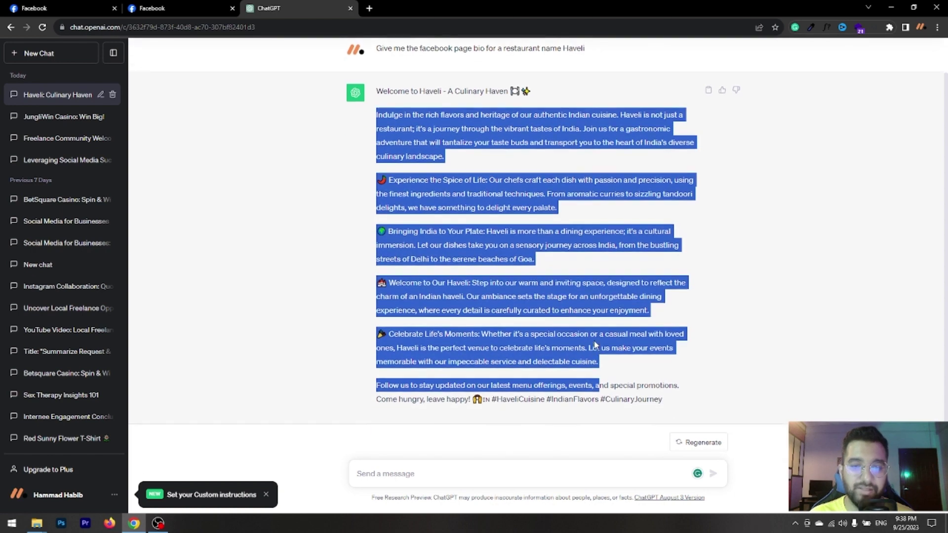
{"action": "left_click", "coordinate": [626, 353]}
{"action": "scroll", "coordinate": [508, 291], "scroll_direction": "up", "scroll_amount": 1}
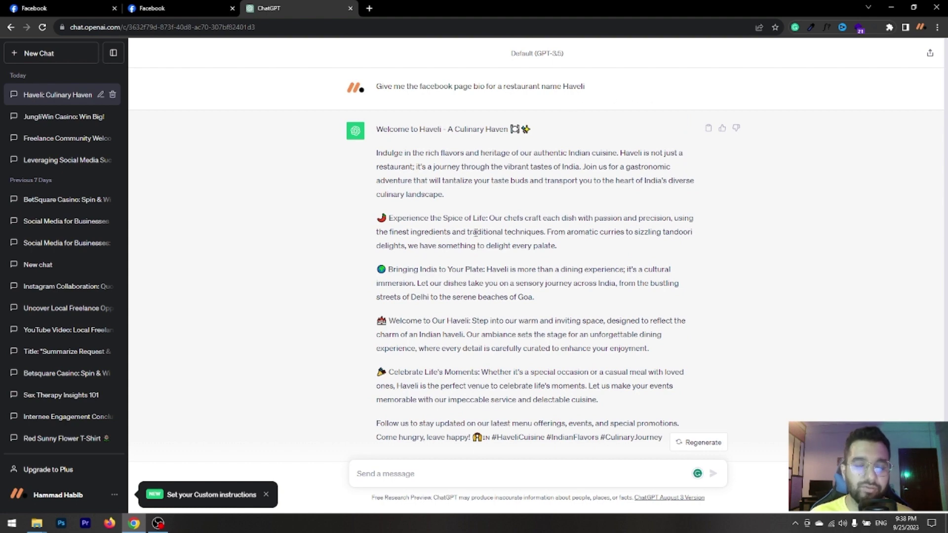
{"action": "scroll", "coordinate": [552, 259], "scroll_direction": "down", "scroll_amount": 1}
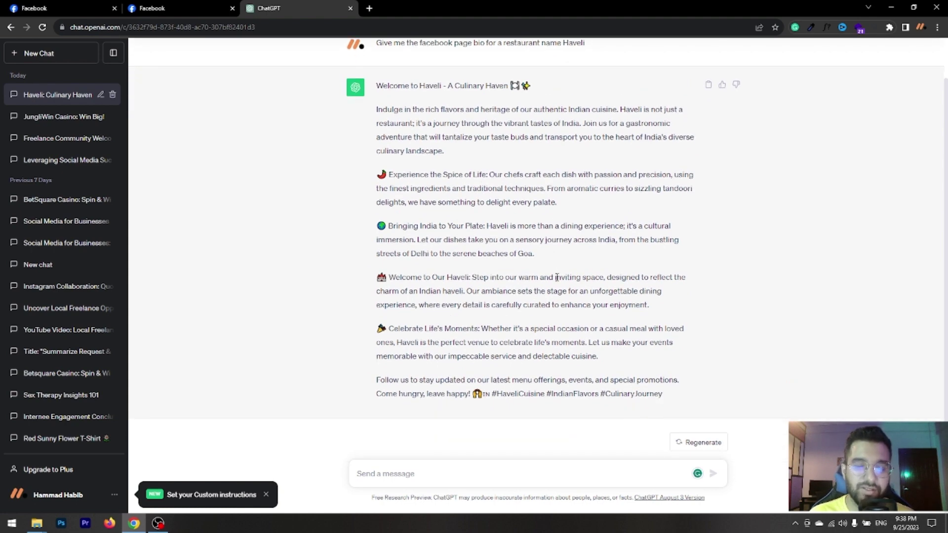
{"action": "scroll", "coordinate": [557, 277], "scroll_direction": "up", "scroll_amount": 1}
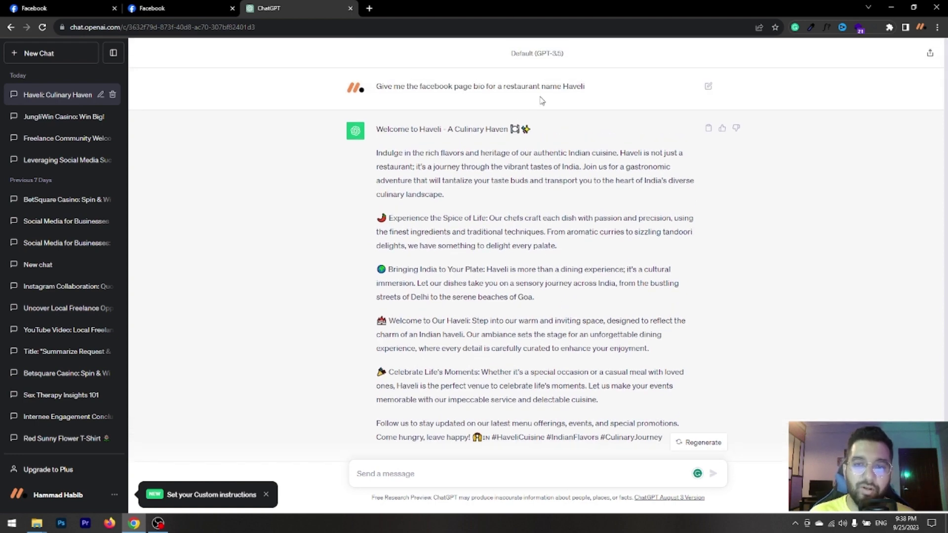
{"action": "left_click", "coordinate": [73, 7]}
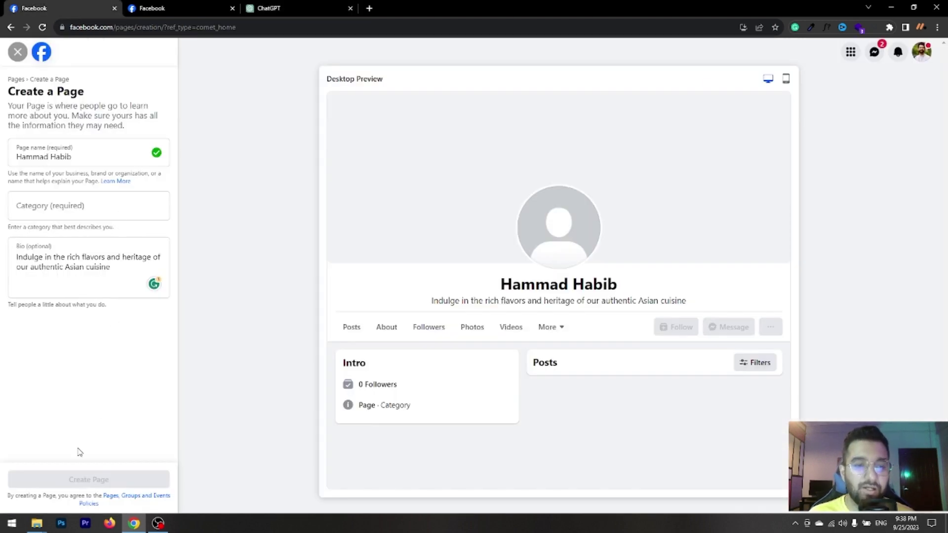
Set the Page category to Restaurant, then move to the existing business page tab.
{"action": "left_click", "coordinate": [66, 208]}
{"action": "type", "text": "res"}
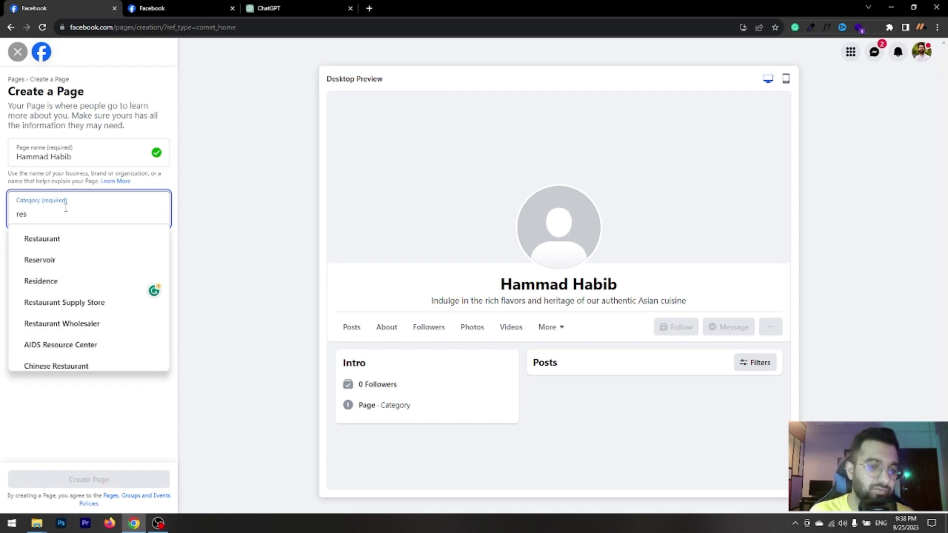
{"action": "left_click", "coordinate": [67, 238]}
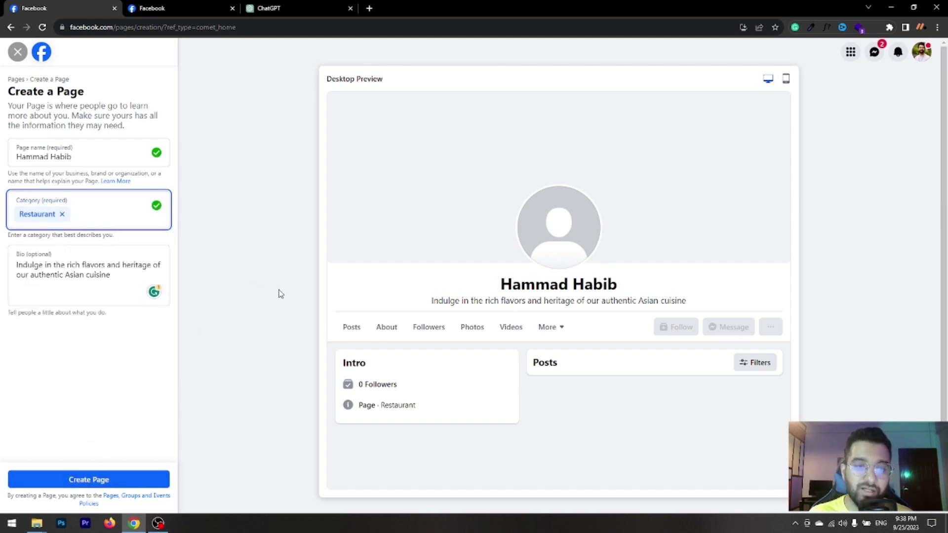
{"action": "key", "text": "ctrl+Tab"}
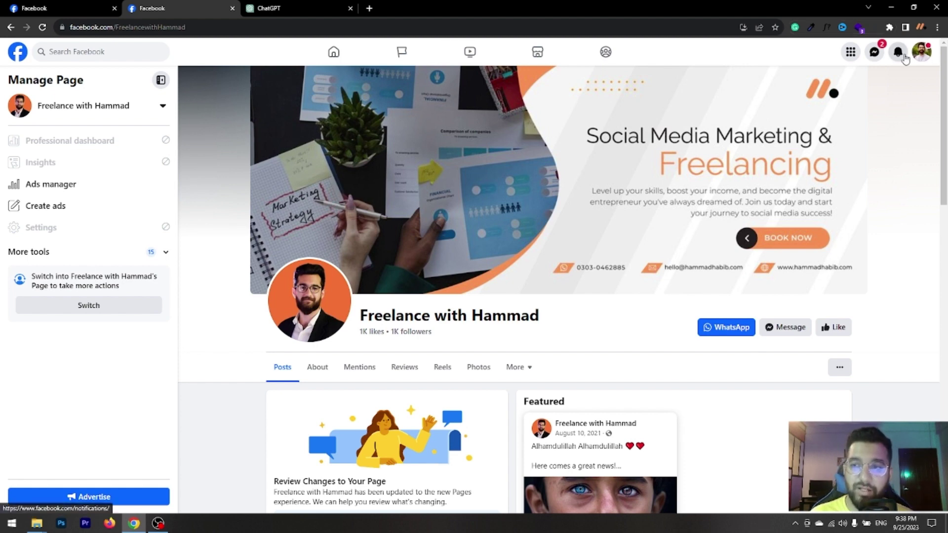
Dismiss the account menu, close the extra Facebook tab, and scroll the business page.
{"action": "left_click", "coordinate": [922, 53]}
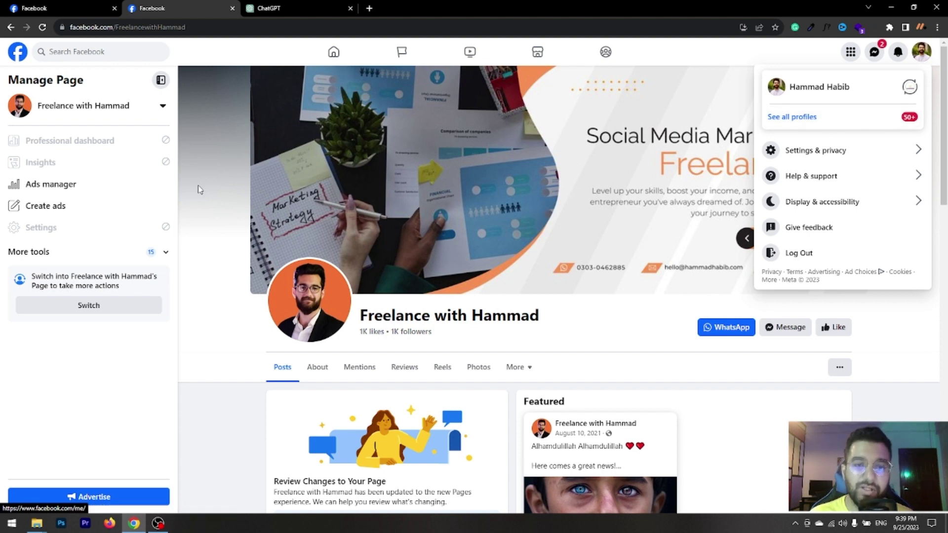
{"action": "left_click", "coordinate": [226, 156]}
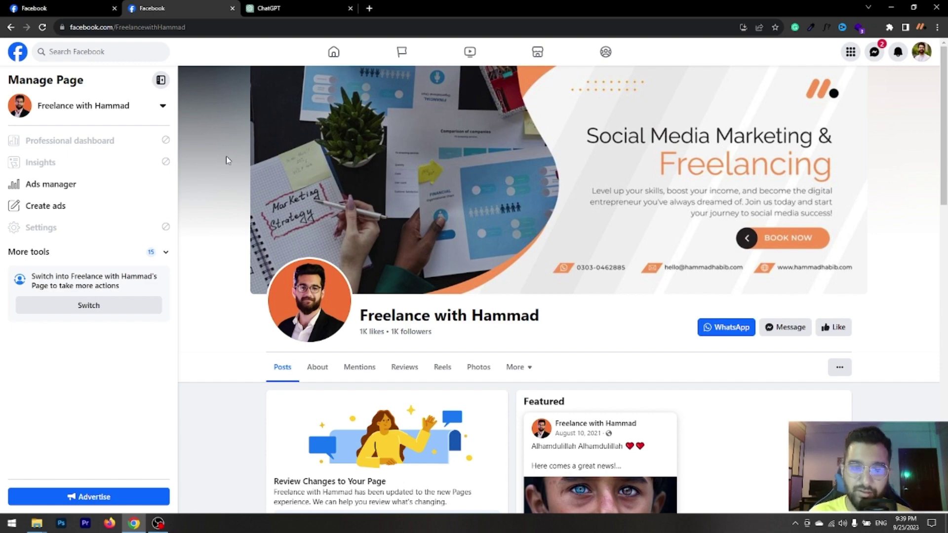
{"action": "key", "text": "ctrl+w"}
{"action": "scroll", "coordinate": [174, 81], "scroll_direction": "down", "scroll_amount": 4}
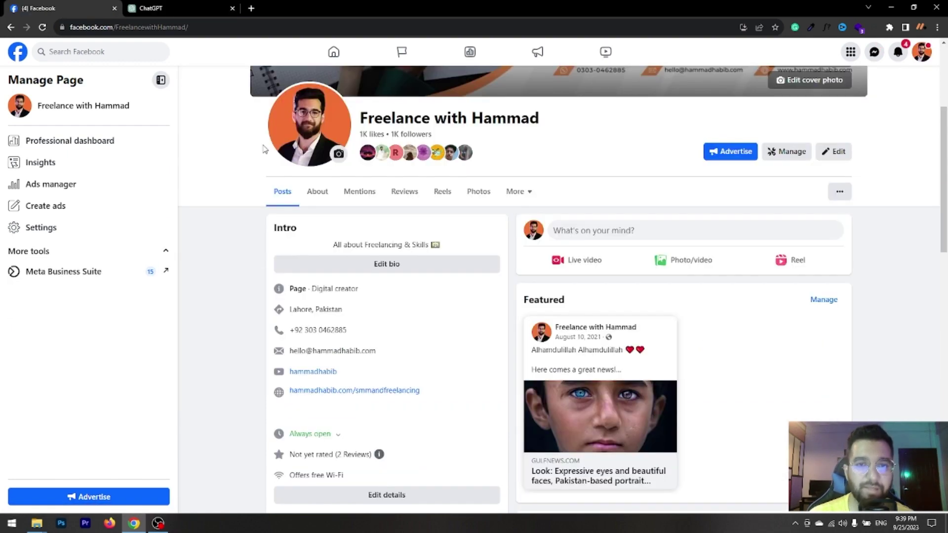
{"action": "scroll", "coordinate": [271, 148], "scroll_direction": "up", "scroll_amount": 4}
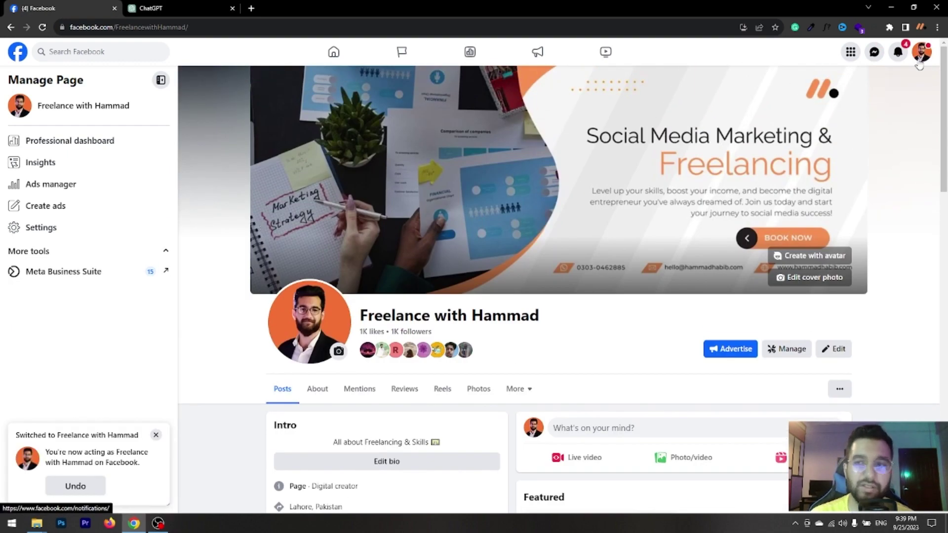
{"action": "left_click", "coordinate": [919, 56]}
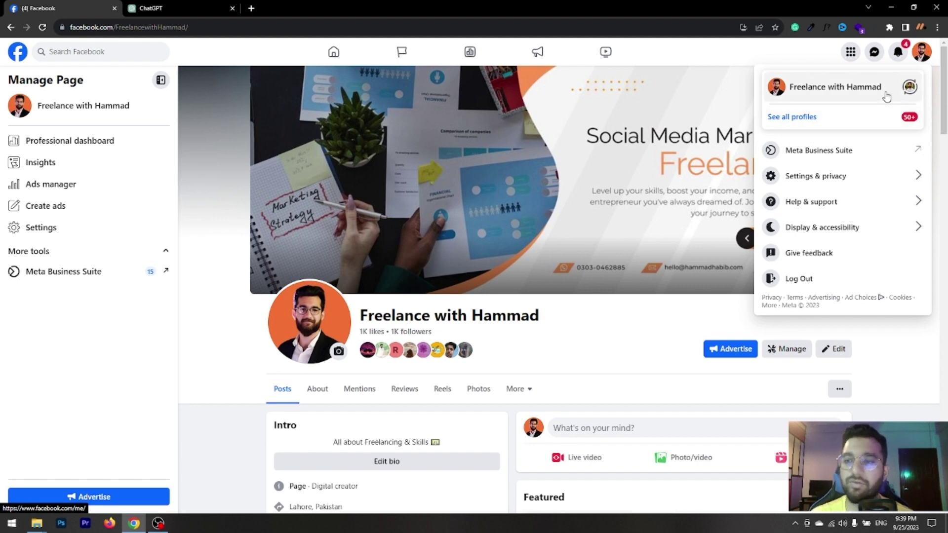
{"action": "left_click", "coordinate": [210, 201]}
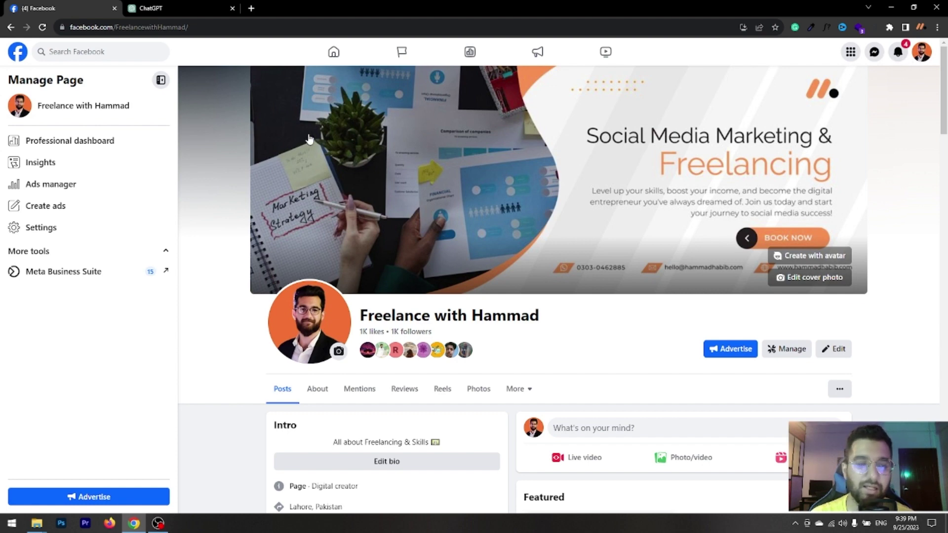
{"action": "left_click", "coordinate": [921, 53]}
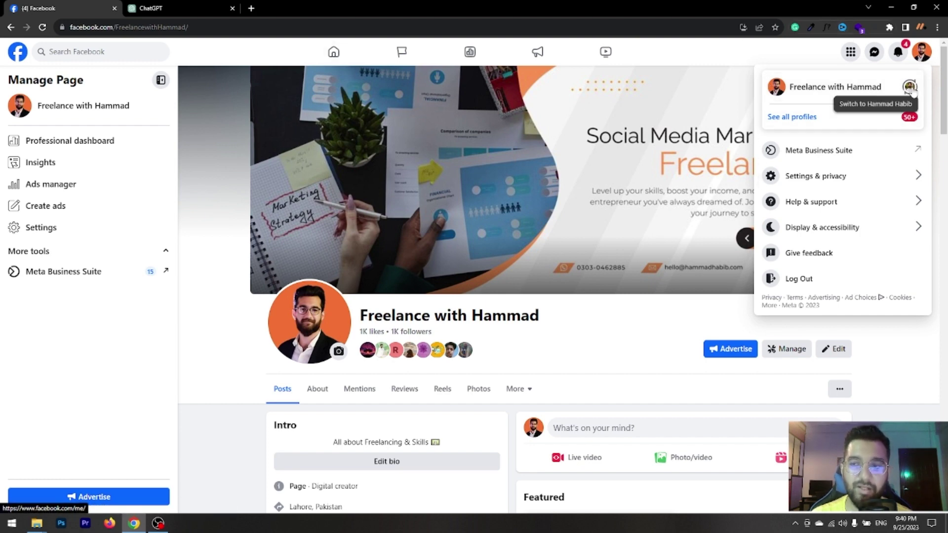
{"action": "left_click", "coordinate": [211, 190]}
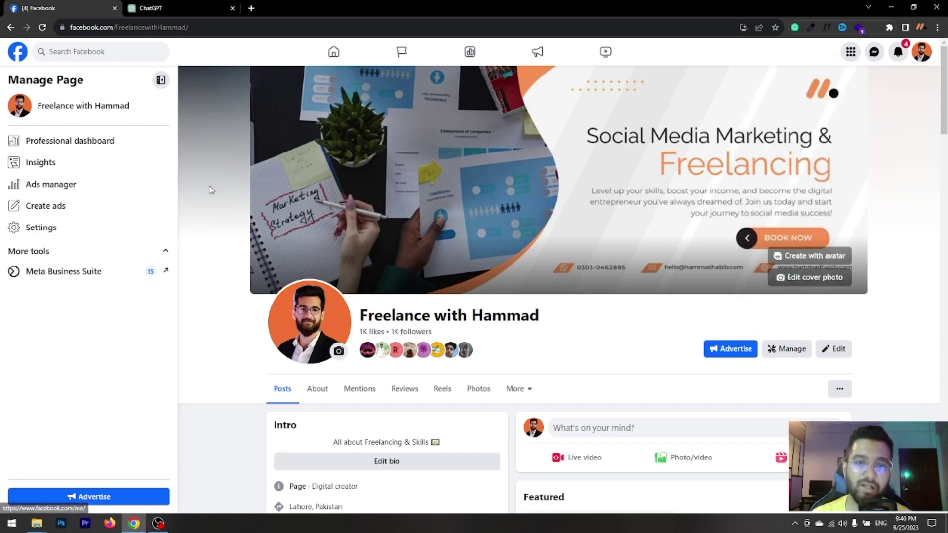
{"action": "left_click", "coordinate": [923, 53]}
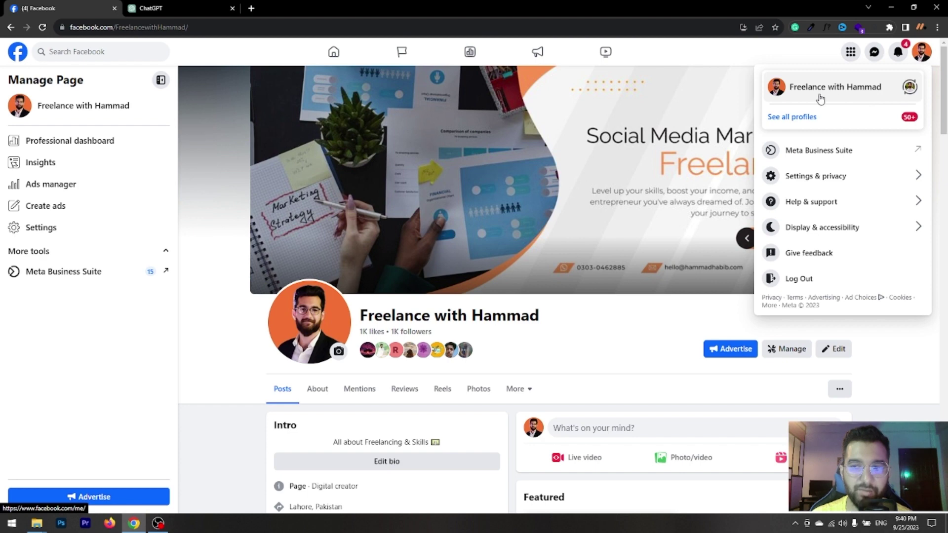
{"action": "left_click", "coordinate": [206, 267]}
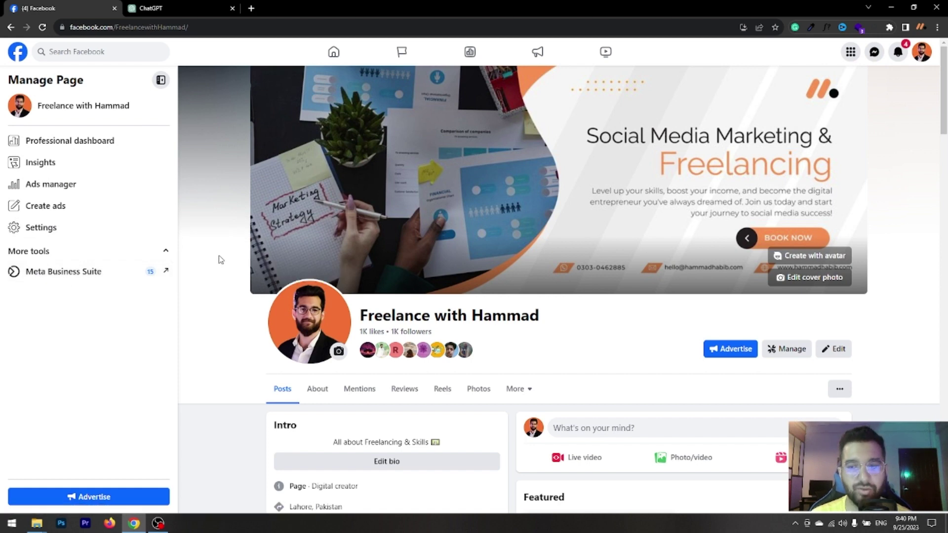
{"action": "scroll", "coordinate": [220, 260], "scroll_direction": "down", "scroll_amount": 2}
{"action": "scroll", "coordinate": [221, 259], "scroll_direction": "down", "scroll_amount": 1}
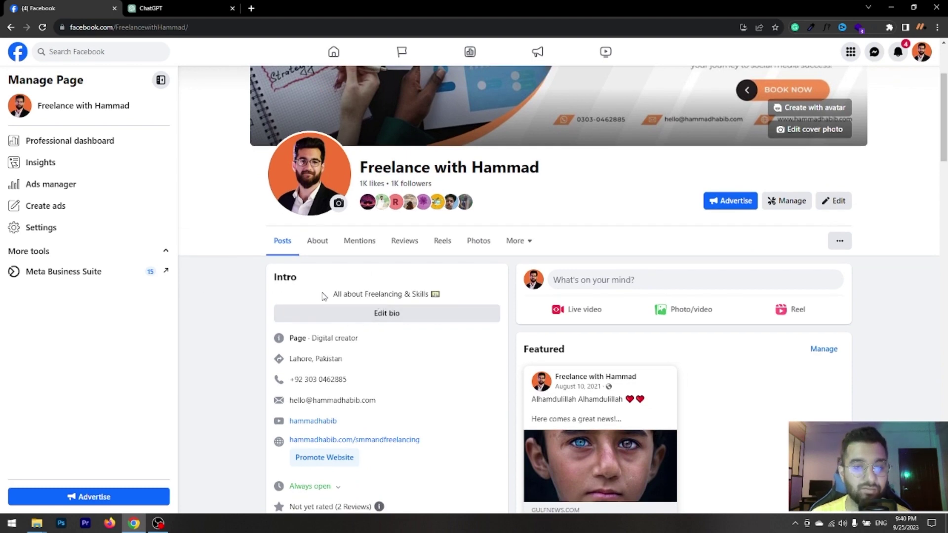
{"action": "left_click_drag", "start_coordinate": [334, 293], "coordinate": [442, 295]}
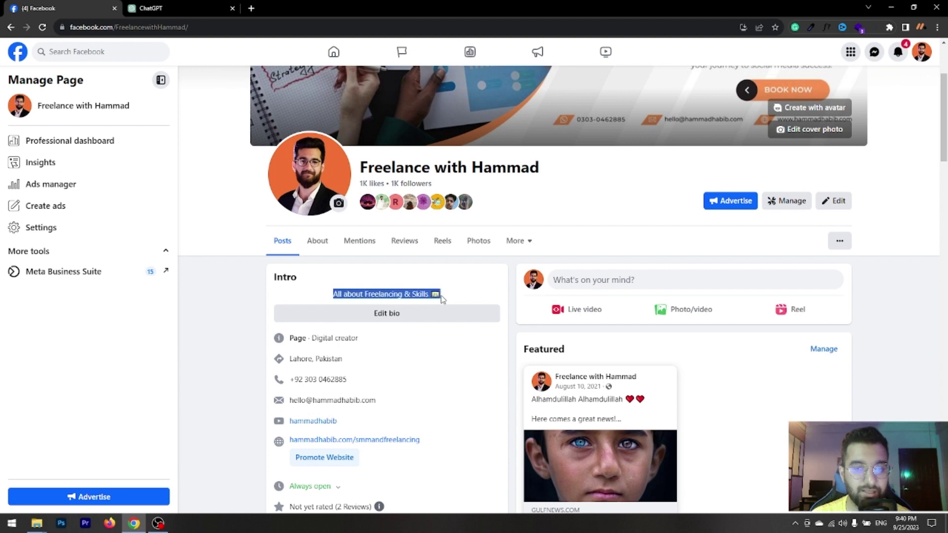
{"action": "left_click", "coordinate": [577, 186]}
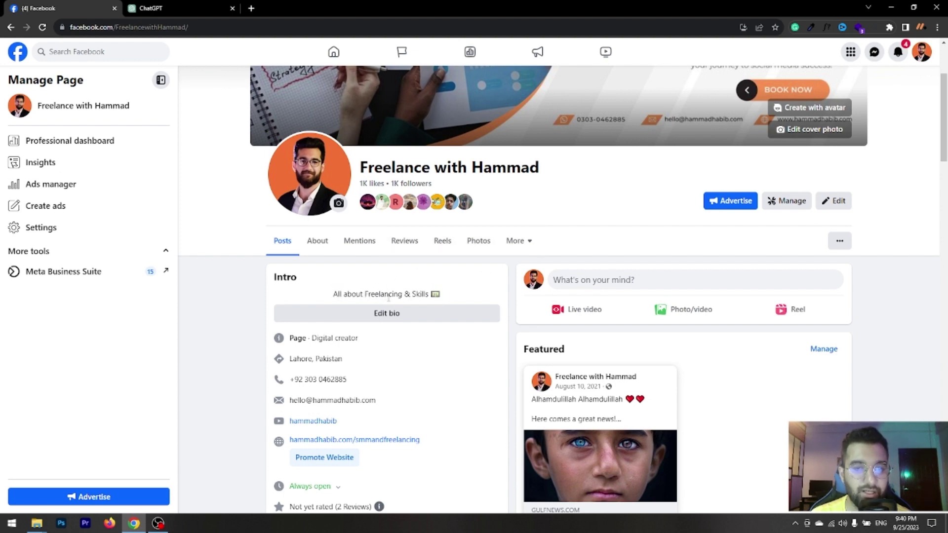
{"action": "left_click", "coordinate": [395, 314]}
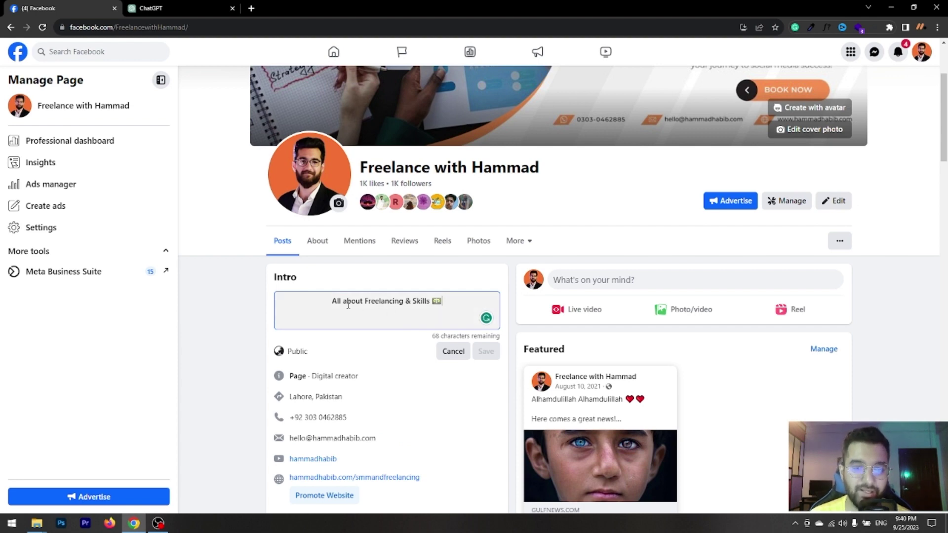
{"action": "left_click", "coordinate": [451, 352]}
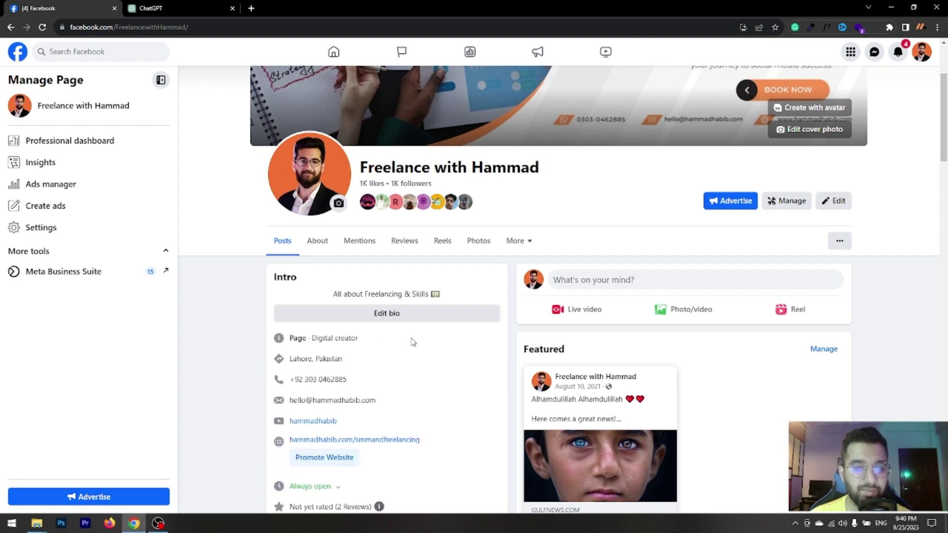
Open the Edit details dialog from the business page's Intro card.
{"action": "scroll", "coordinate": [385, 333], "scroll_direction": "down", "scroll_amount": 3}
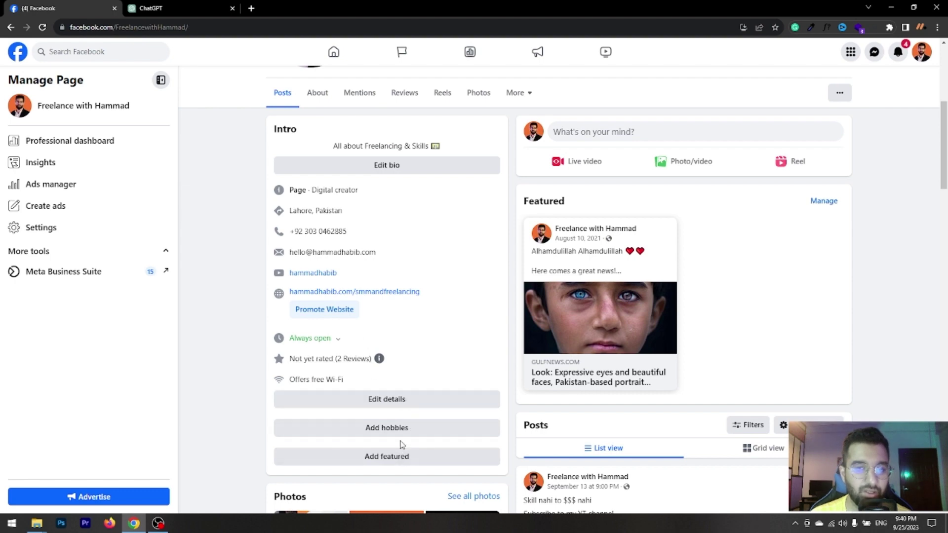
{"action": "scroll", "coordinate": [411, 408], "scroll_direction": "up", "scroll_amount": 2}
{"action": "scroll", "coordinate": [413, 406], "scroll_direction": "down", "scroll_amount": 5}
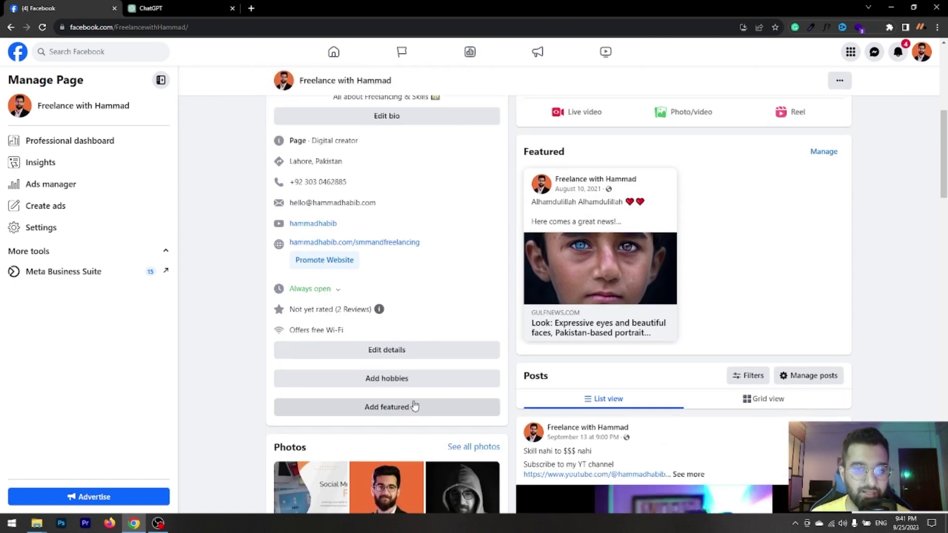
{"action": "scroll", "coordinate": [413, 405], "scroll_direction": "up", "scroll_amount": 1}
{"action": "left_click", "coordinate": [403, 301]}
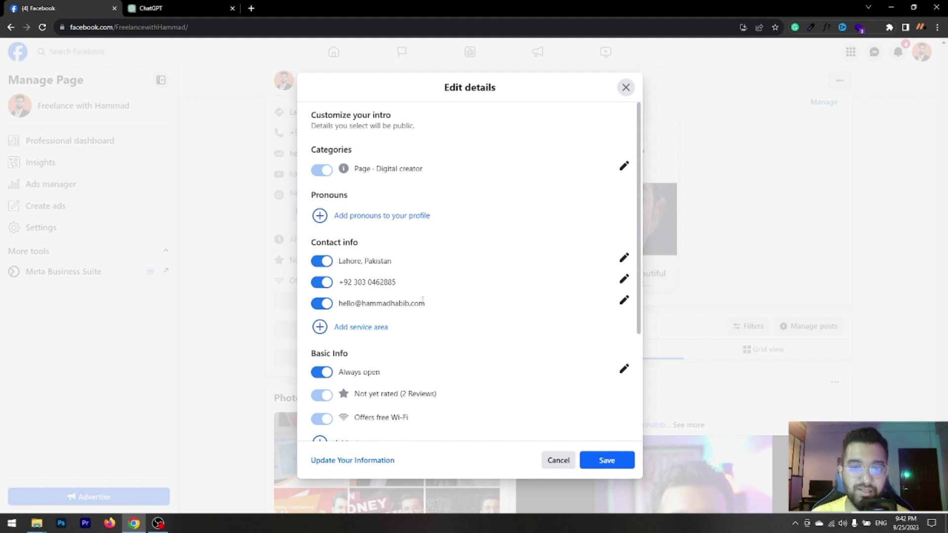
Scroll through the intro details, then jump to Contact and basic info via the Always open pencil.
{"action": "scroll", "coordinate": [421, 316], "scroll_direction": "down", "scroll_amount": 1}
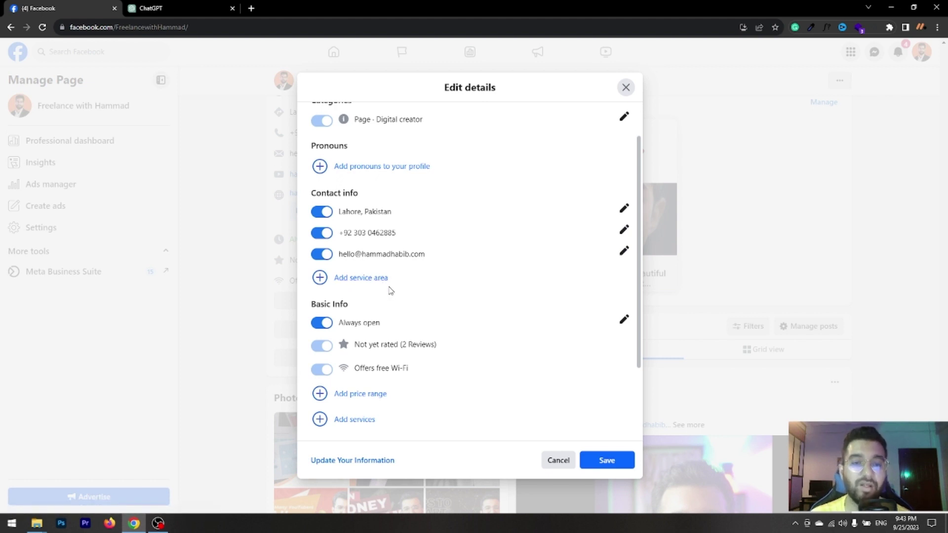
{"action": "scroll", "coordinate": [391, 290], "scroll_direction": "down", "scroll_amount": 1}
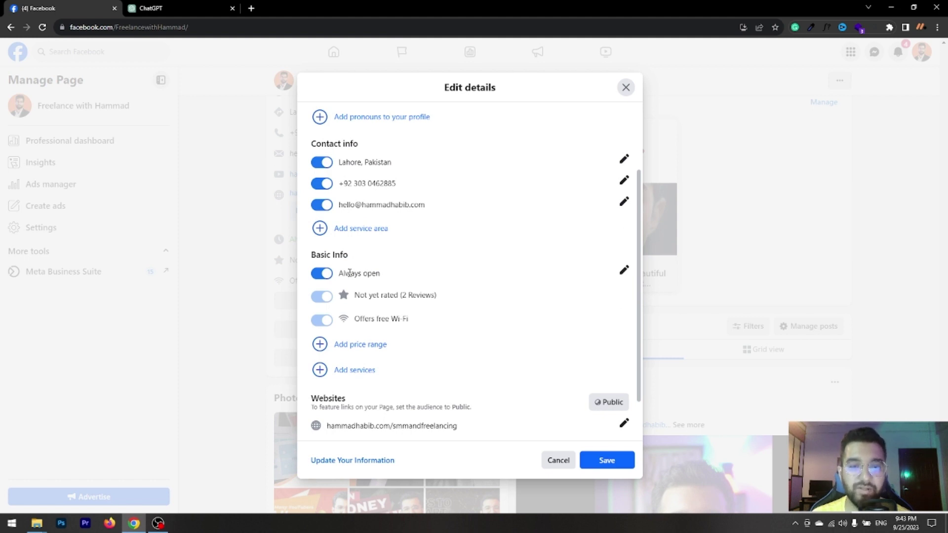
{"action": "left_click", "coordinate": [624, 271]}
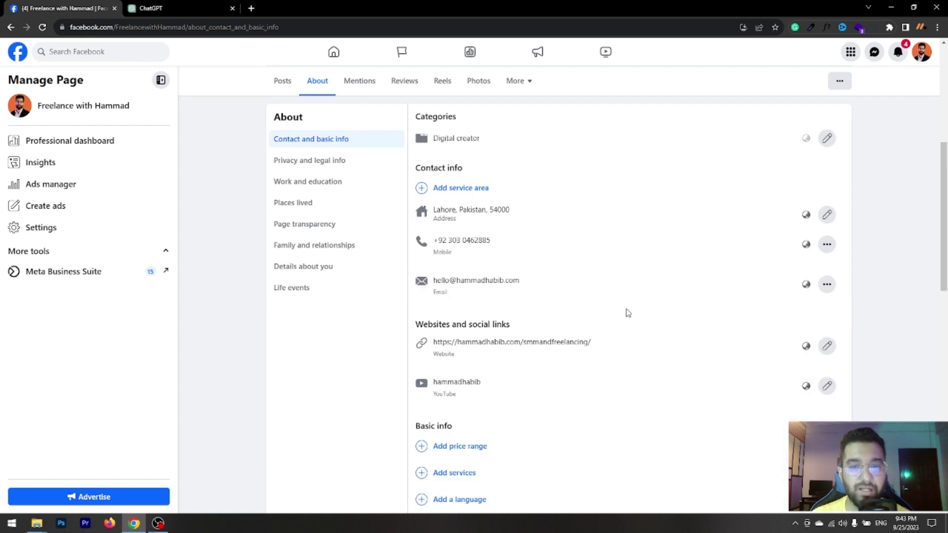
Browse the About page, go back to the posts view, and reopen the Intro's Edit details.
{"action": "scroll", "coordinate": [627, 313], "scroll_direction": "down", "scroll_amount": 5}
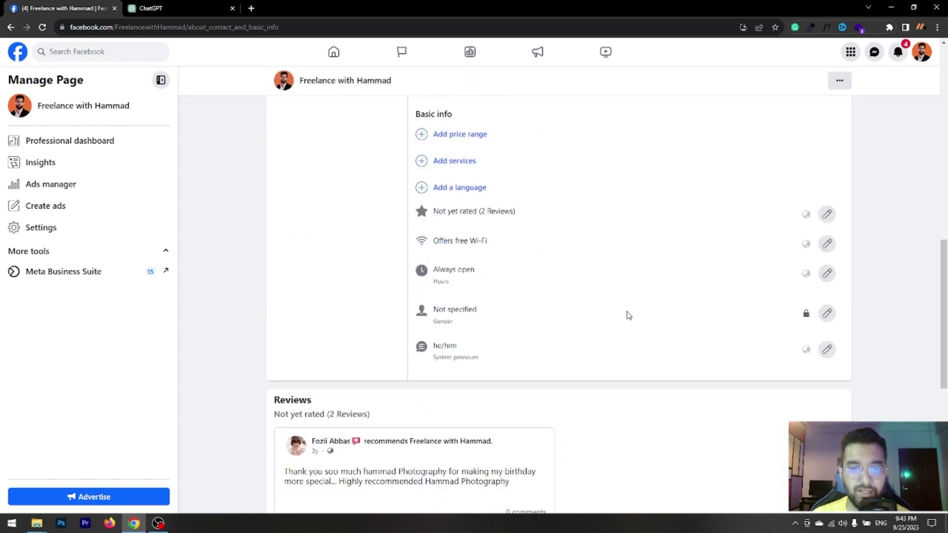
{"action": "scroll", "coordinate": [628, 316], "scroll_direction": "down", "scroll_amount": 1}
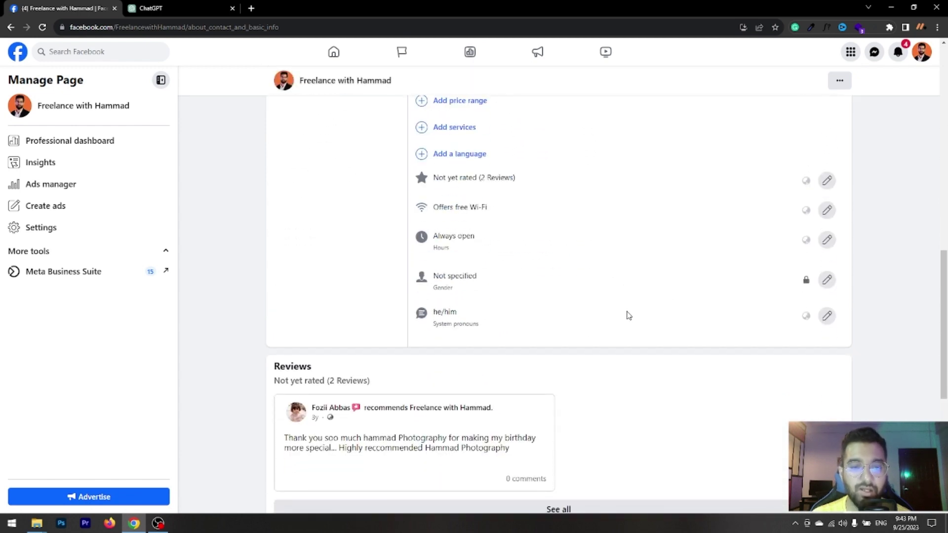
{"action": "scroll", "coordinate": [628, 314], "scroll_direction": "up", "scroll_amount": 4}
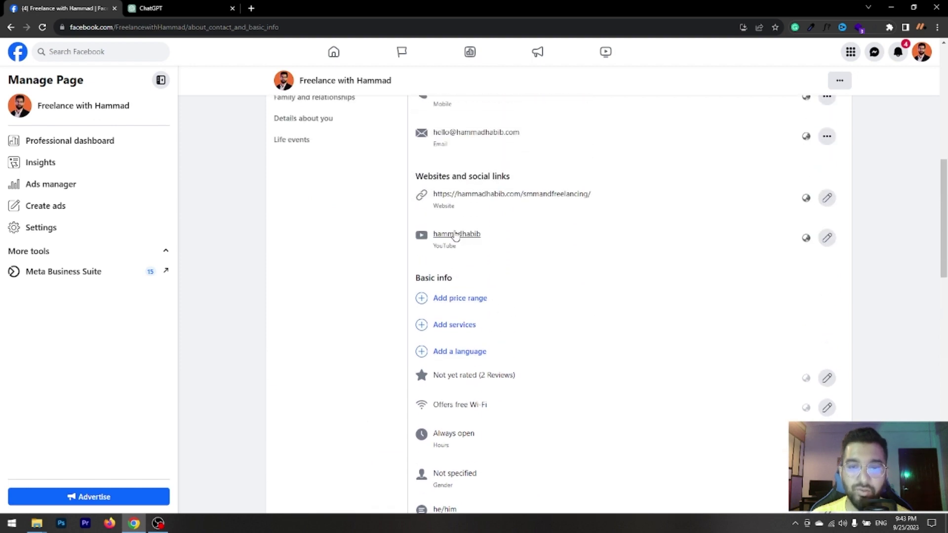
{"action": "scroll", "coordinate": [455, 236], "scroll_direction": "up", "scroll_amount": 2}
{"action": "scroll", "coordinate": [437, 232], "scroll_direction": "up", "scroll_amount": 3}
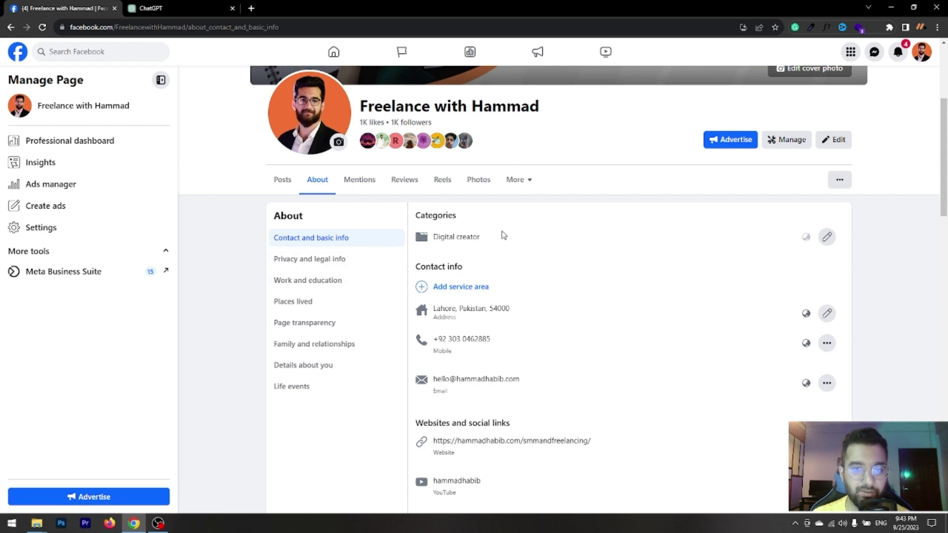
{"action": "left_click", "coordinate": [11, 27]}
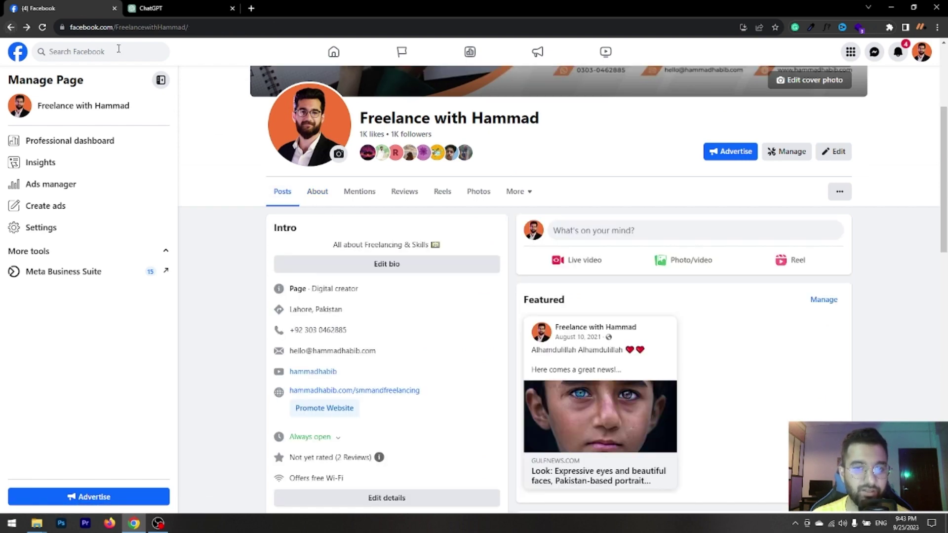
{"action": "scroll", "coordinate": [626, 321], "scroll_direction": "down", "scroll_amount": 4}
{"action": "left_click", "coordinate": [388, 299]}
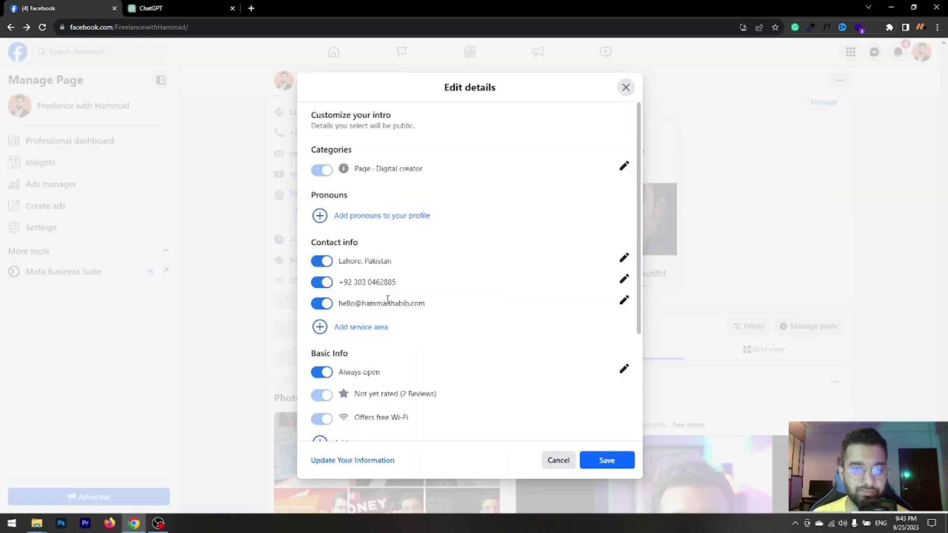
Scroll to Websites in Edit details and jump to the website link under Contact and basic info.
{"action": "scroll", "coordinate": [550, 343], "scroll_direction": "down", "scroll_amount": 3}
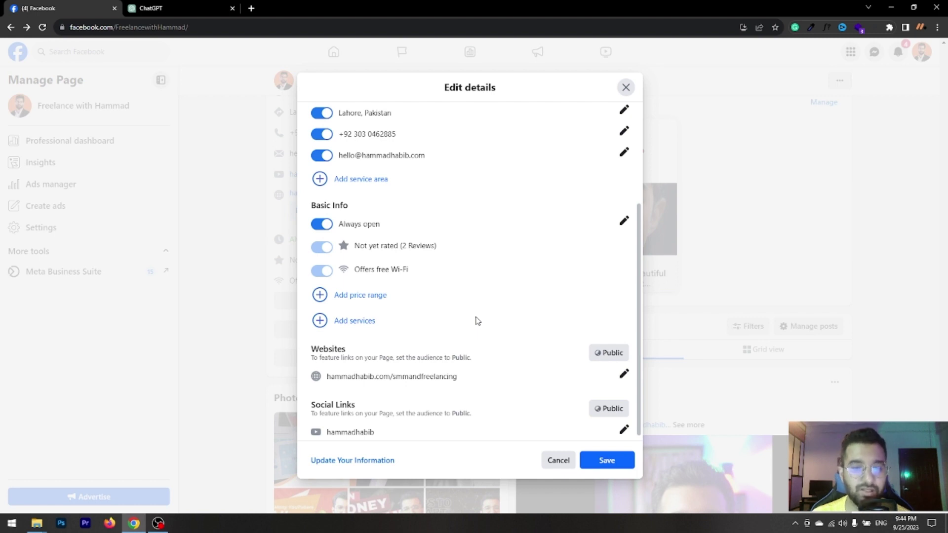
{"action": "scroll", "coordinate": [476, 321], "scroll_direction": "down", "scroll_amount": 1}
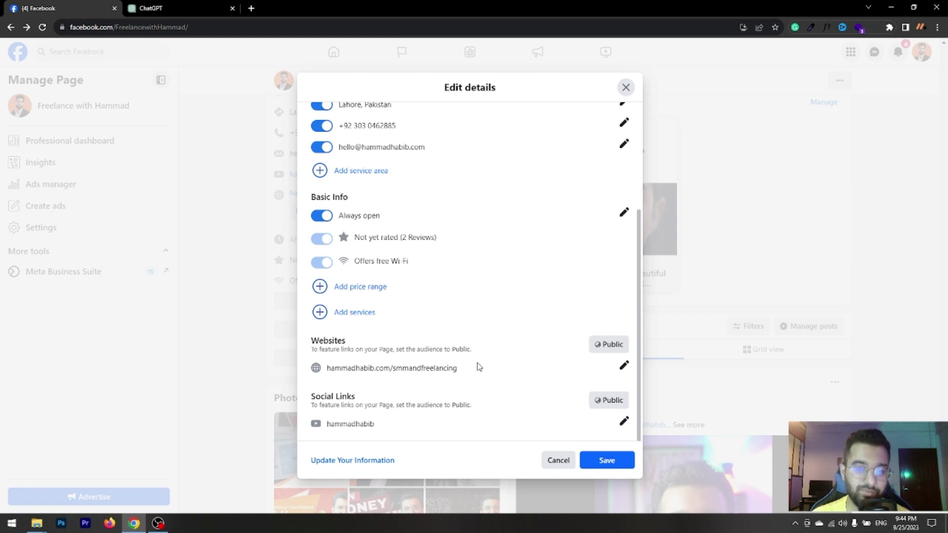
{"action": "left_click", "coordinate": [623, 365]}
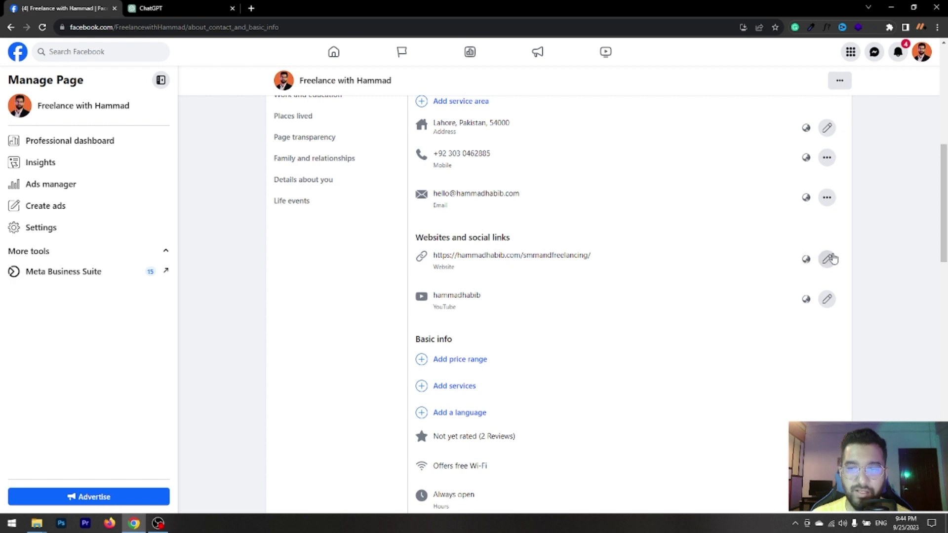
Trim the path from the Page's website address, keeping just the domain, and save it.
{"action": "left_click", "coordinate": [826, 259]}
{"action": "left_click", "coordinate": [588, 268]}
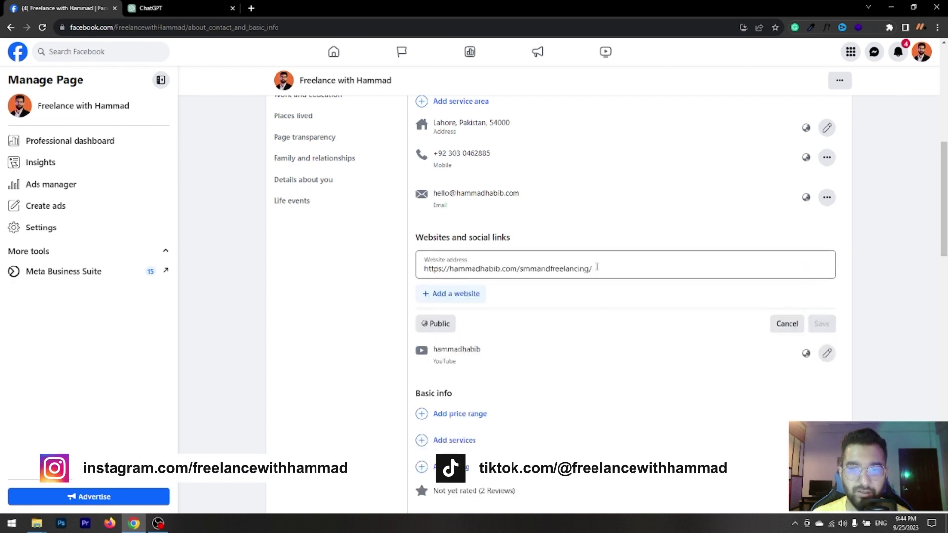
{"action": "left_click_drag", "start_coordinate": [592, 268], "coordinate": [517, 268]}
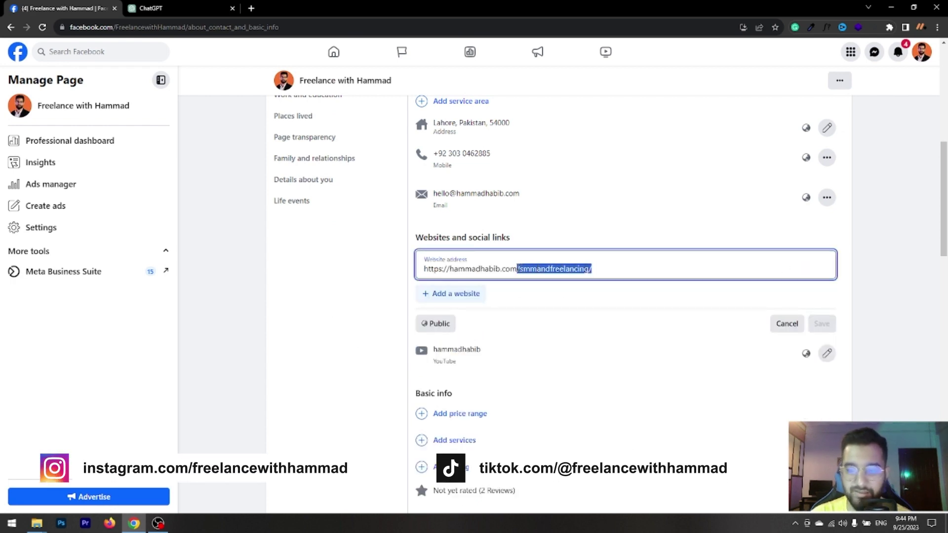
{"action": "key", "text": "BackSpace"}
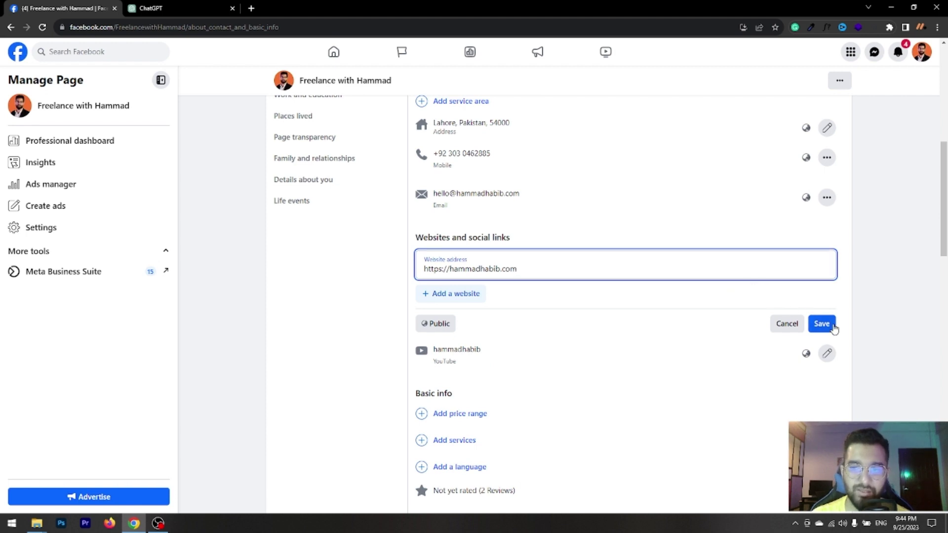
{"action": "left_click", "coordinate": [821, 324]}
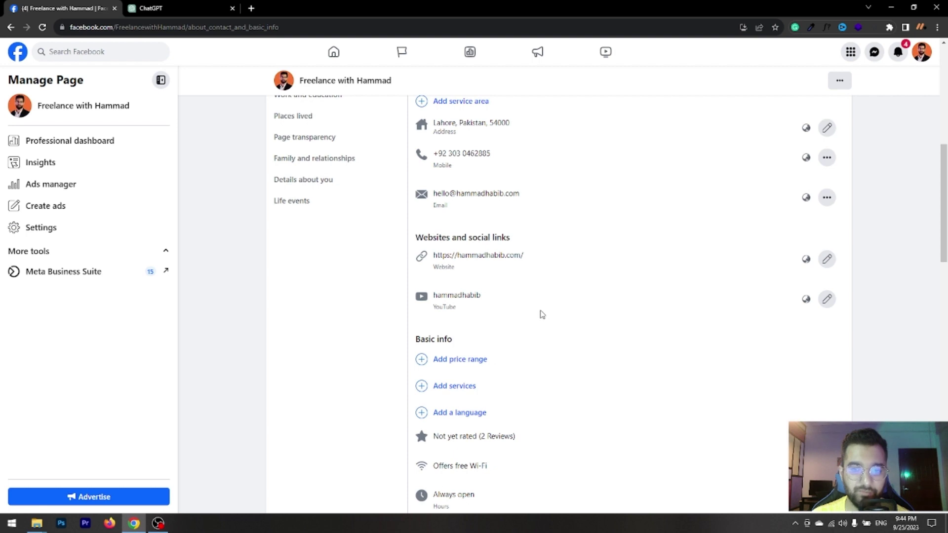
Review the remaining basic info, highlighting the he/him pronouns, then go back to the Page.
{"action": "scroll", "coordinate": [538, 313], "scroll_direction": "down", "scroll_amount": 1}
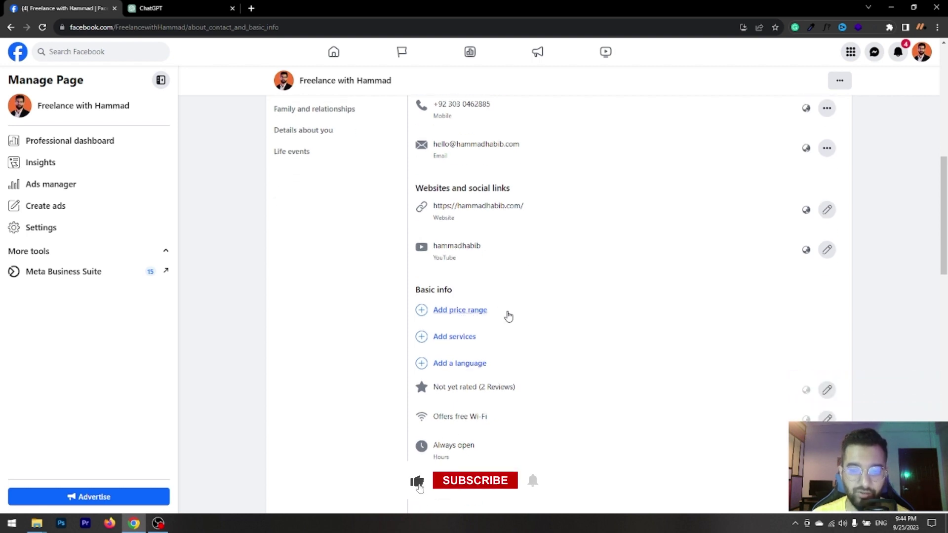
{"action": "scroll", "coordinate": [507, 315], "scroll_direction": "down", "scroll_amount": 2}
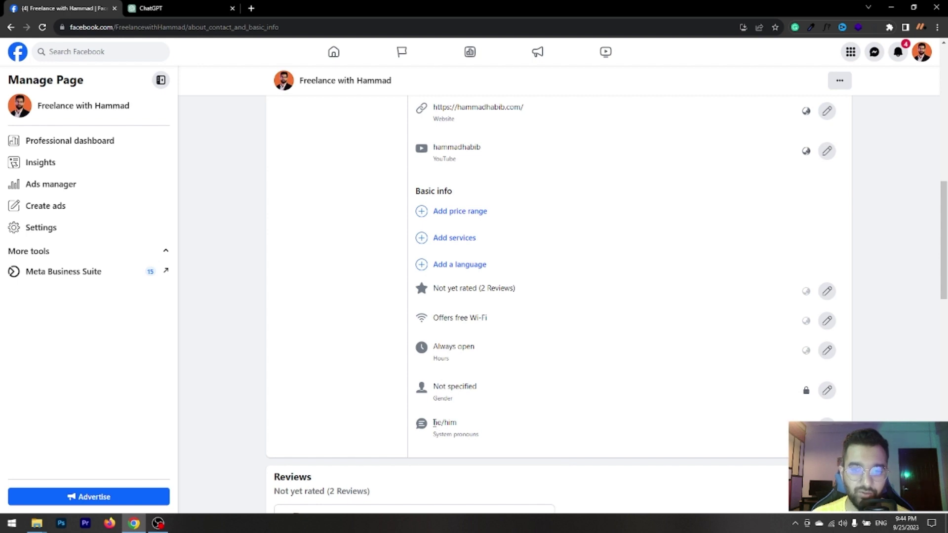
{"action": "left_click_drag", "start_coordinate": [434, 422], "coordinate": [459, 427]}
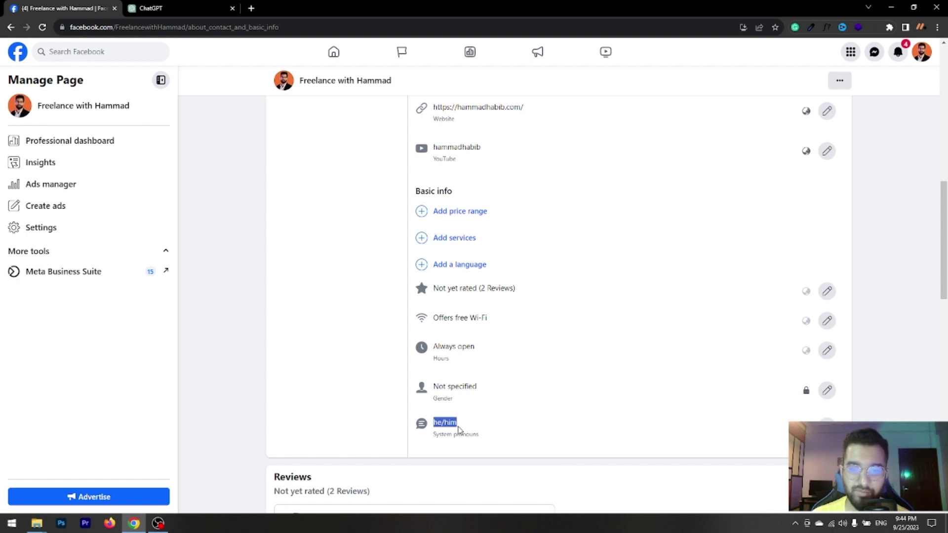
{"action": "left_click", "coordinate": [7, 28]}
Open the Page's Edit details and jump to its social links on the About page.
{"action": "scroll", "coordinate": [444, 320], "scroll_direction": "down", "scroll_amount": 3}
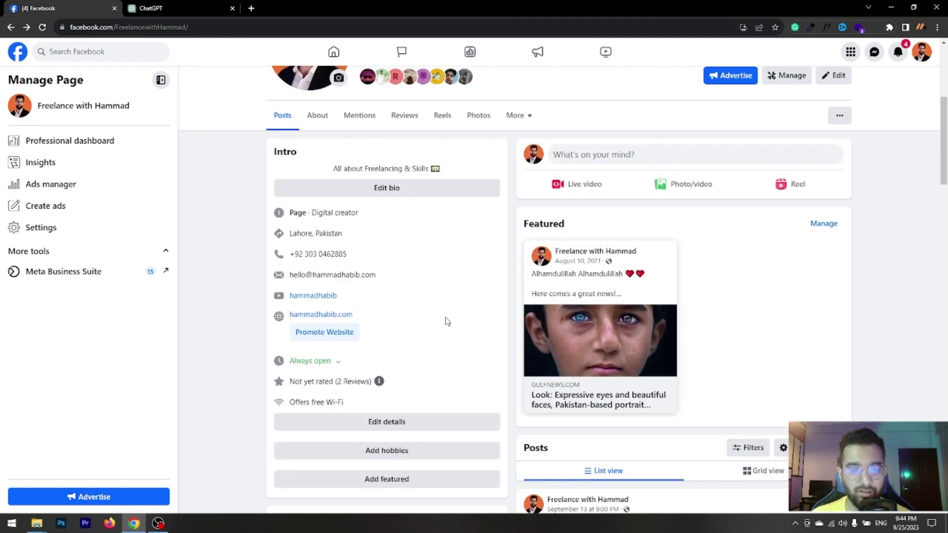
{"action": "left_click", "coordinate": [388, 398]}
{"action": "scroll", "coordinate": [493, 353], "scroll_direction": "down", "scroll_amount": 3}
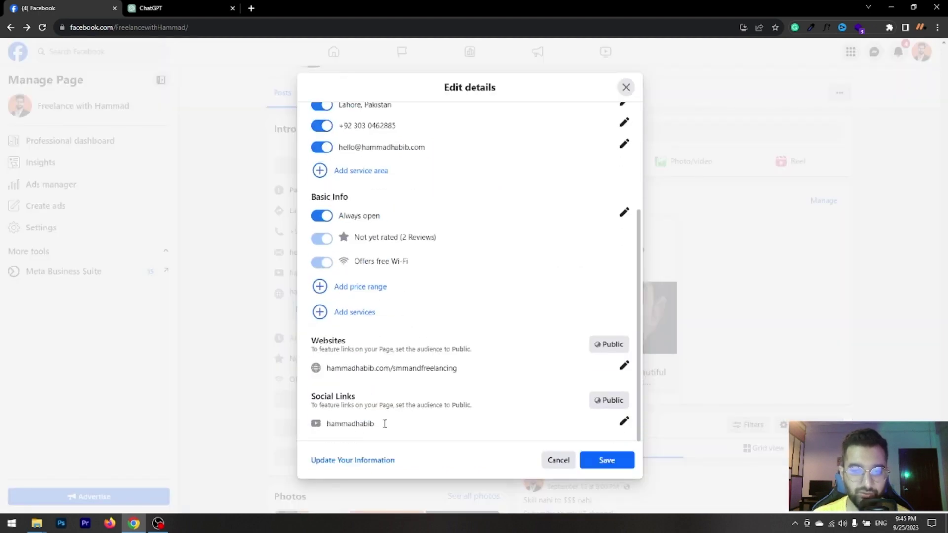
{"action": "left_click", "coordinate": [624, 422]}
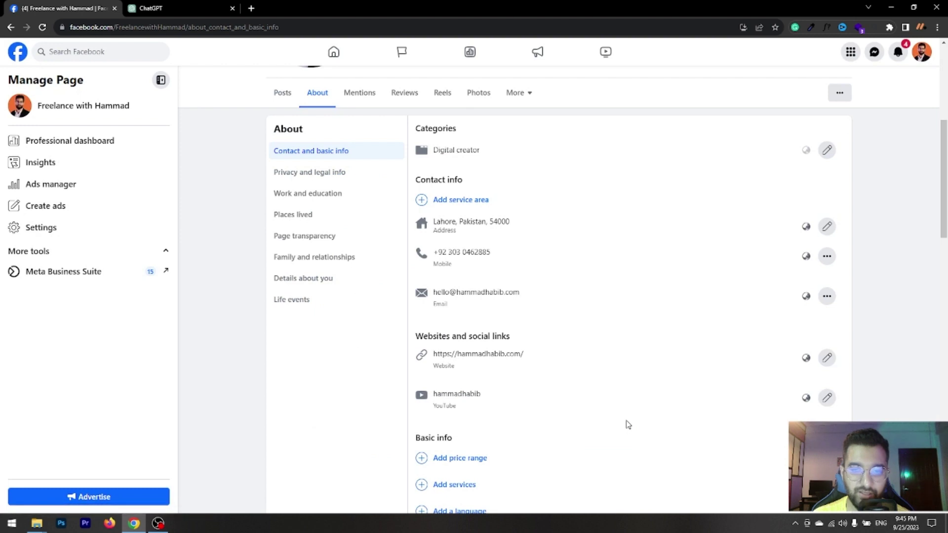
Check the social links, then return to the Intro showing always open and free Wi-Fi.
{"action": "scroll", "coordinate": [548, 362], "scroll_direction": "down", "scroll_amount": 5}
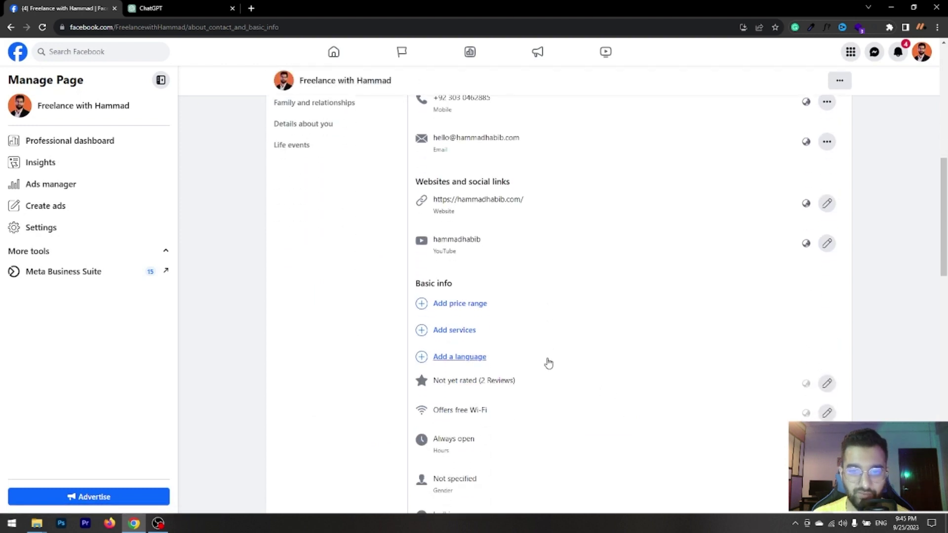
{"action": "scroll", "coordinate": [475, 284], "scroll_direction": "up", "scroll_amount": 2}
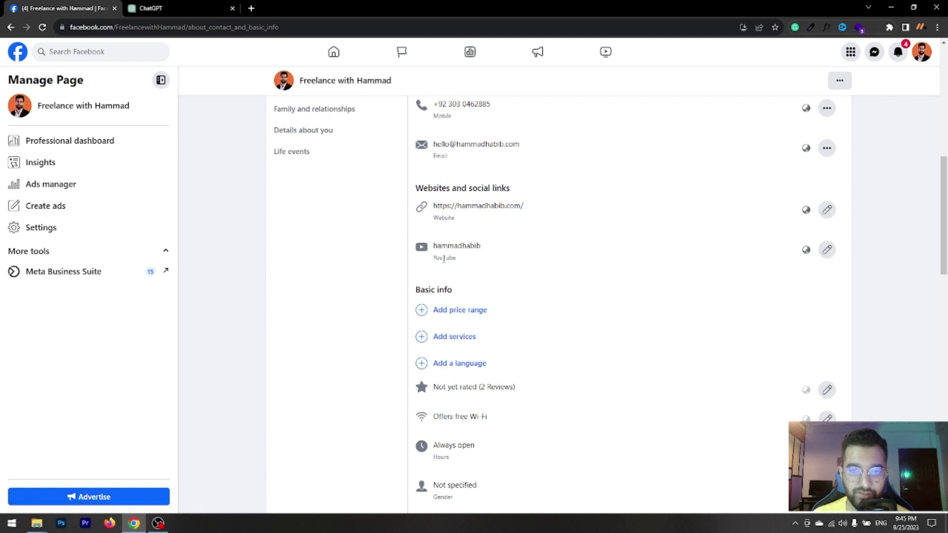
{"action": "scroll", "coordinate": [393, 318], "scroll_direction": "up", "scroll_amount": 3}
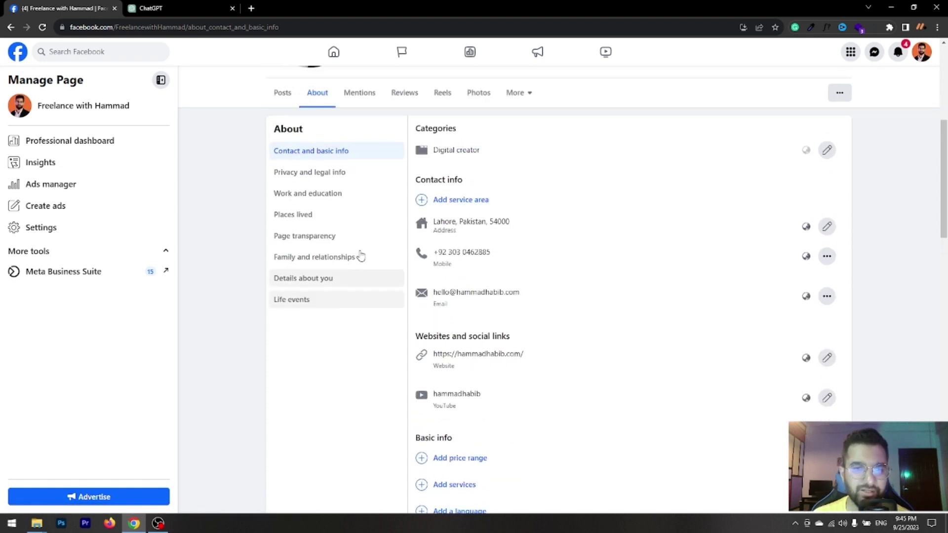
{"action": "left_click", "coordinate": [11, 26]}
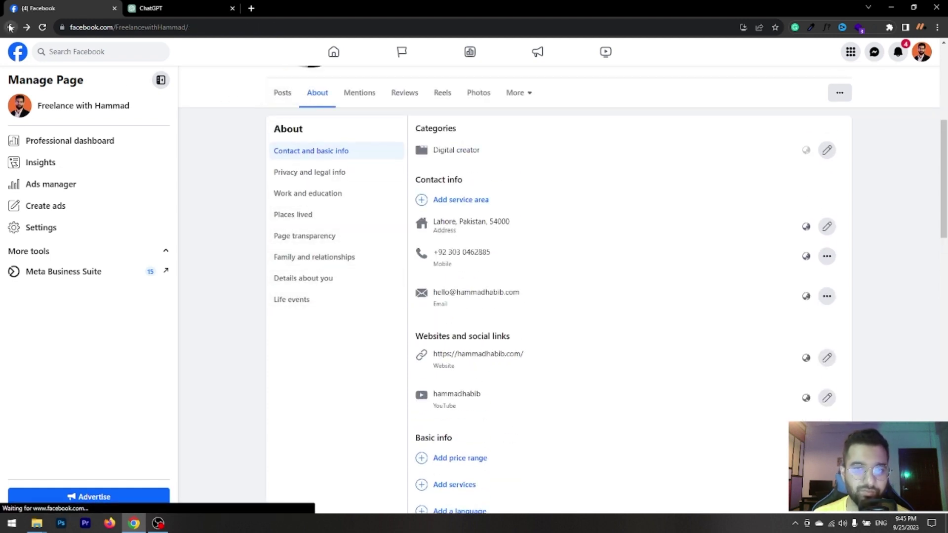
{"action": "scroll", "coordinate": [409, 304], "scroll_direction": "down", "scroll_amount": 3}
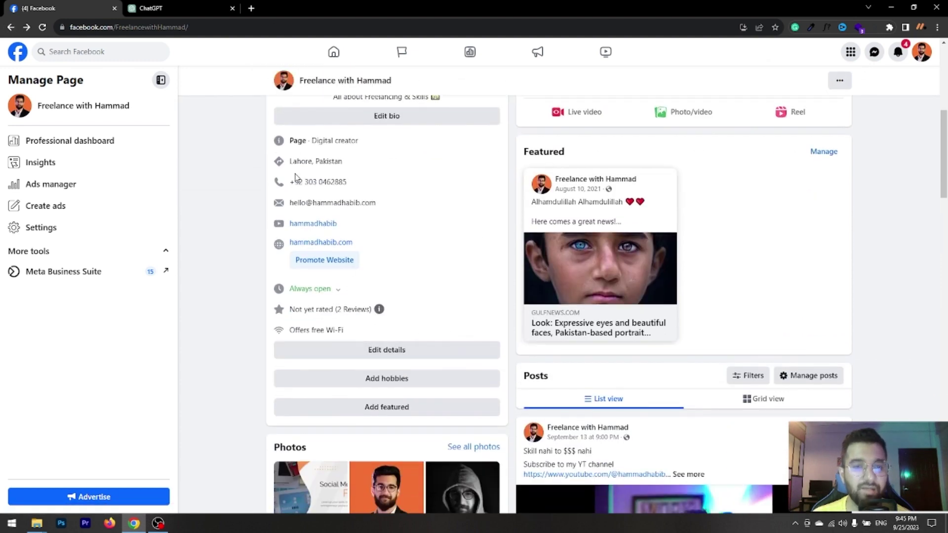
{"action": "scroll", "coordinate": [288, 133], "scroll_direction": "up", "scroll_amount": 1}
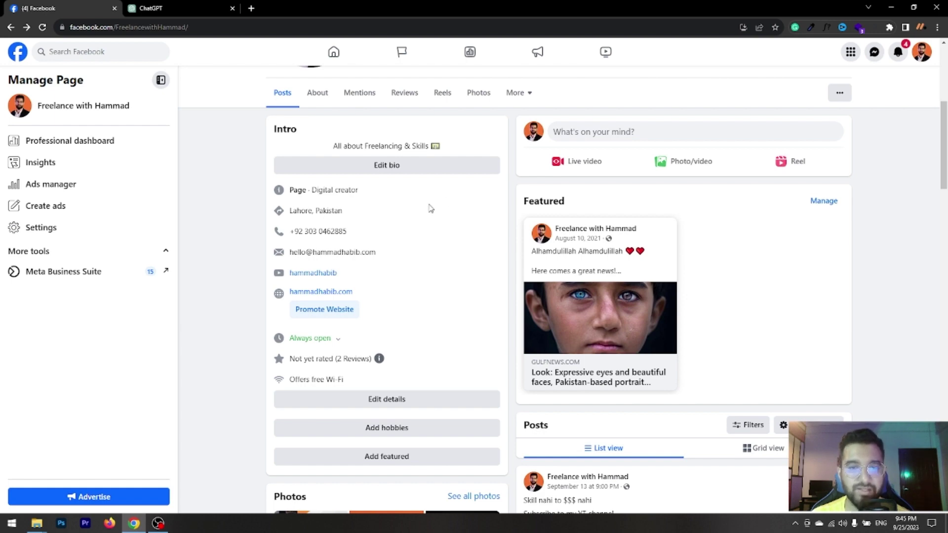
{"action": "scroll", "coordinate": [431, 208], "scroll_direction": "up", "scroll_amount": 5}
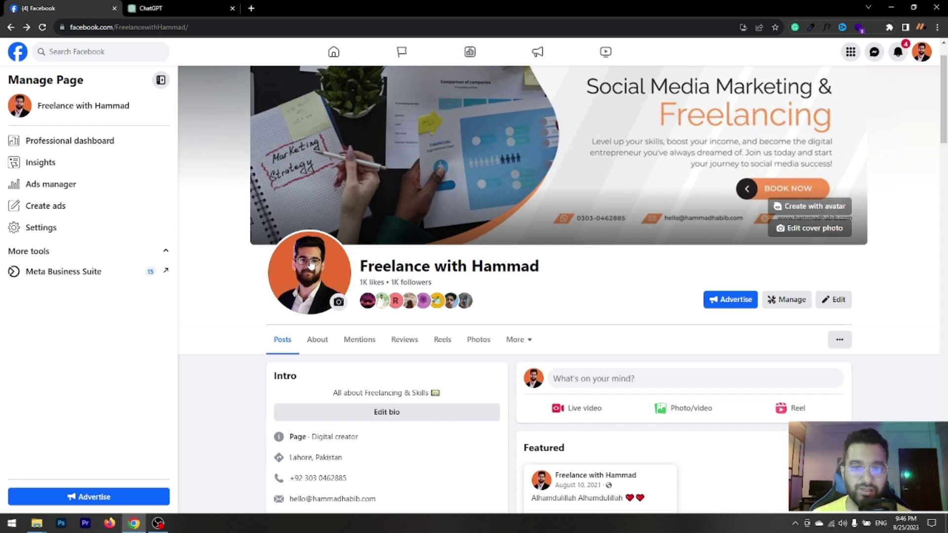
{"action": "scroll", "coordinate": [446, 165], "scroll_direction": "up", "scroll_amount": 1}
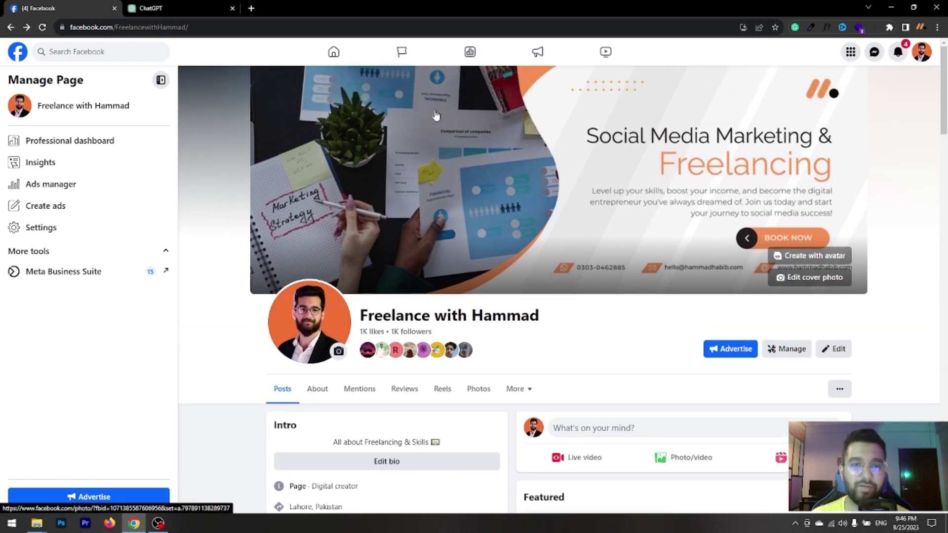
Search 'fb cover dimensions' in a new Chrome tab.
{"action": "left_click", "coordinate": [252, 8]}
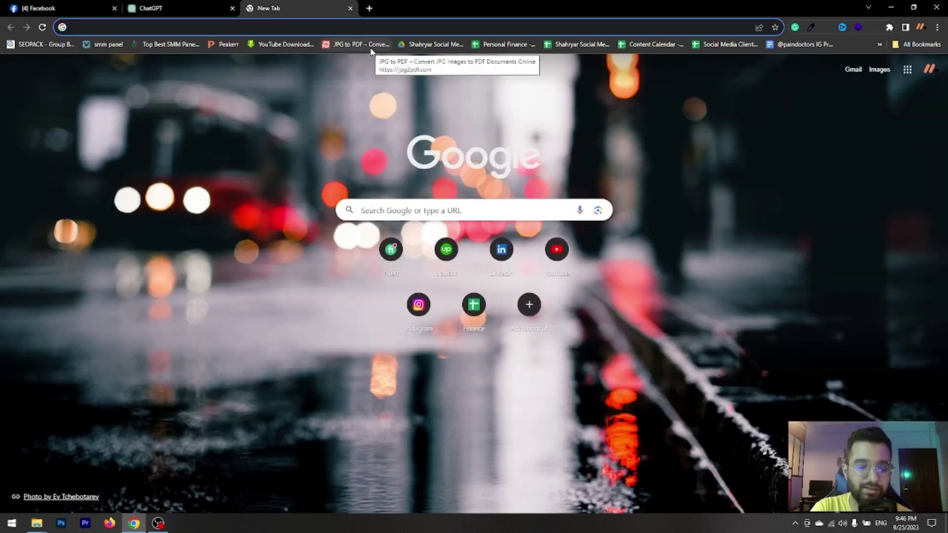
{"action": "type", "text": "fb c"}
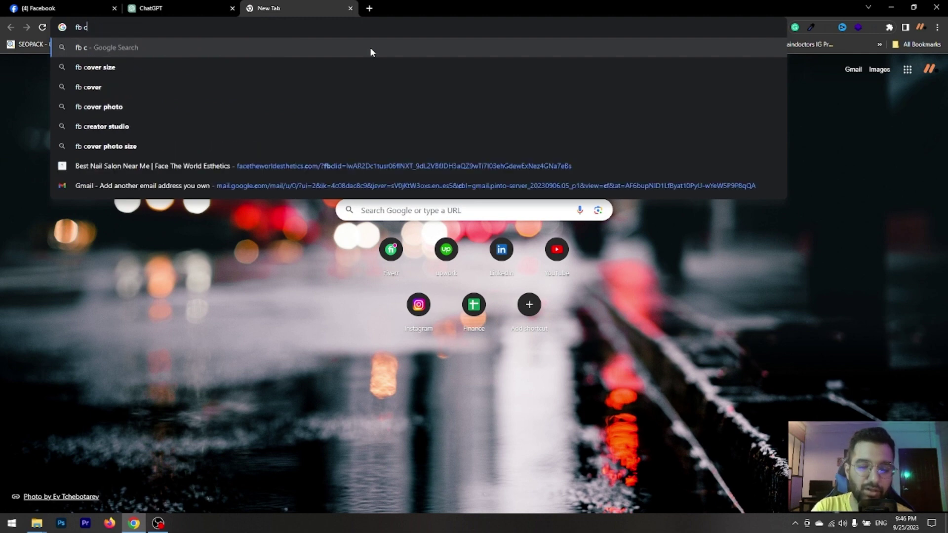
{"action": "type", "text": "over d"}
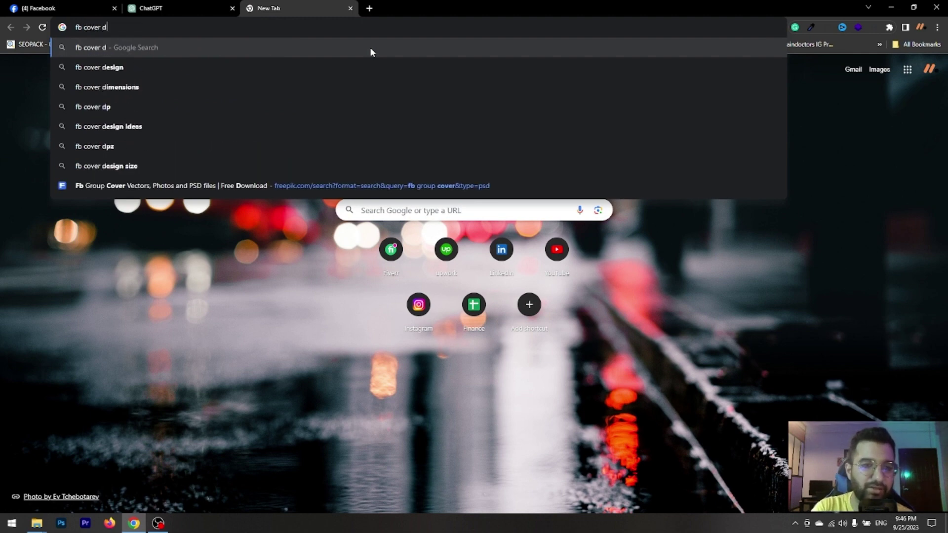
{"action": "key", "text": "Down"}
{"action": "key", "text": "Down"}
{"action": "key", "text": "Return"}
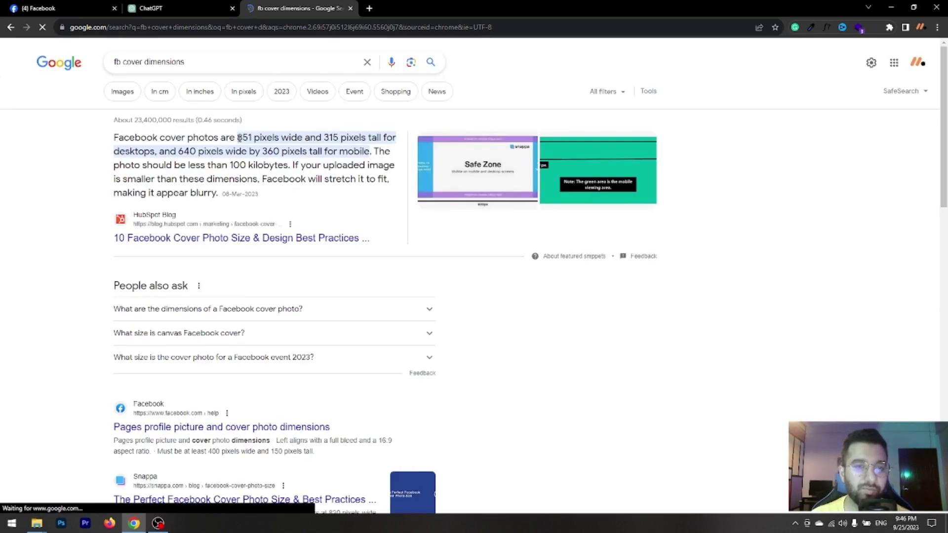
Highlight the 851 × 315 pixel cover size, then switch to the ChatGPT conversation.
{"action": "left_click_drag", "start_coordinate": [238, 137], "coordinate": [250, 137]}
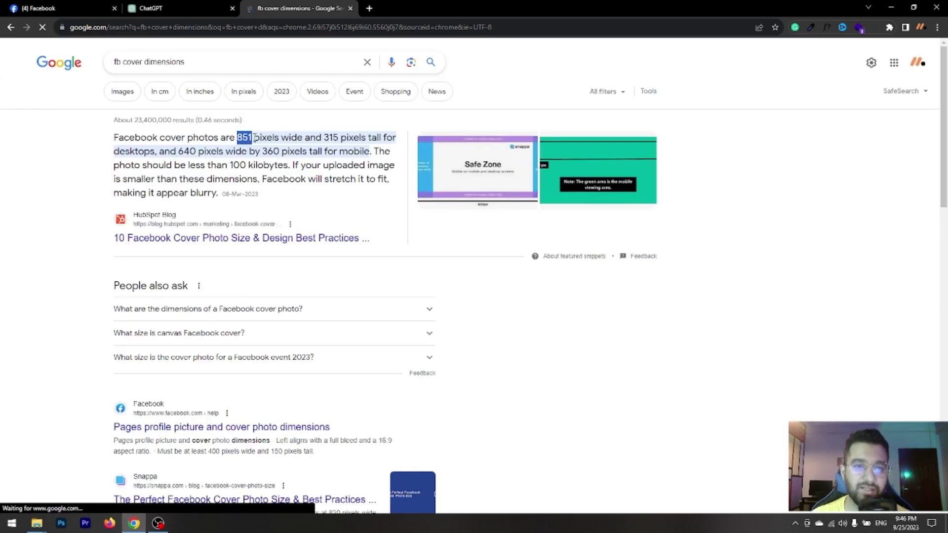
{"action": "left_click_drag", "start_coordinate": [324, 137], "coordinate": [371, 145]}
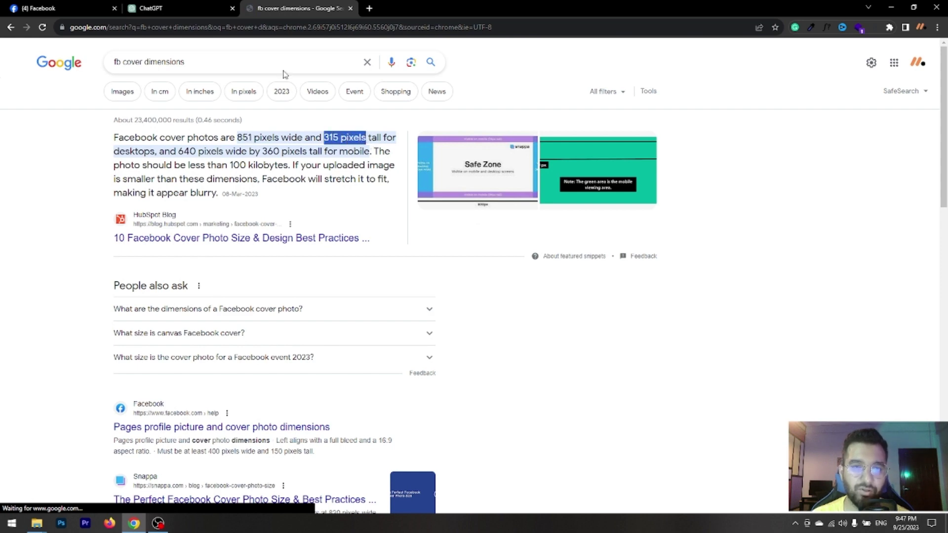
{"action": "left_click", "coordinate": [191, 9]}
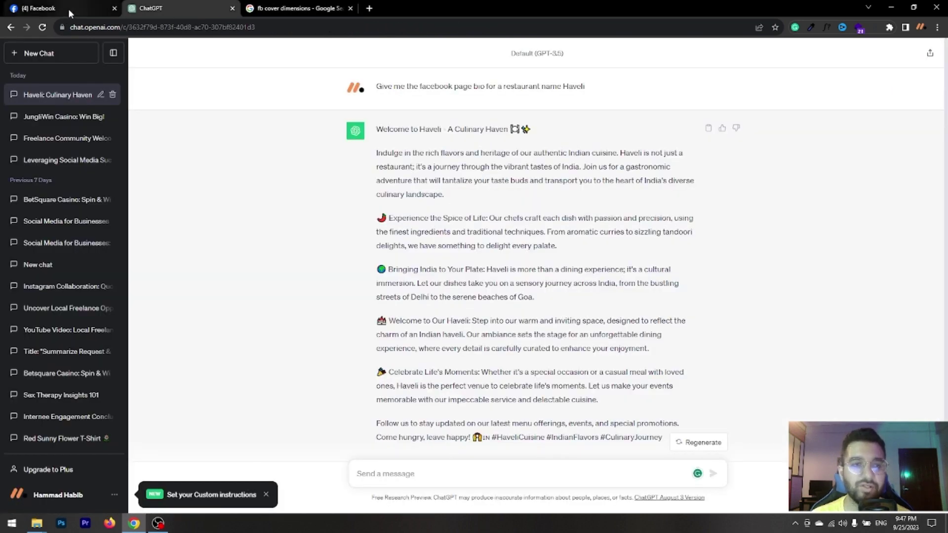
Switch back to the Facebook Page tab, then open another new browser tab.
{"action": "left_click", "coordinate": [68, 8]}
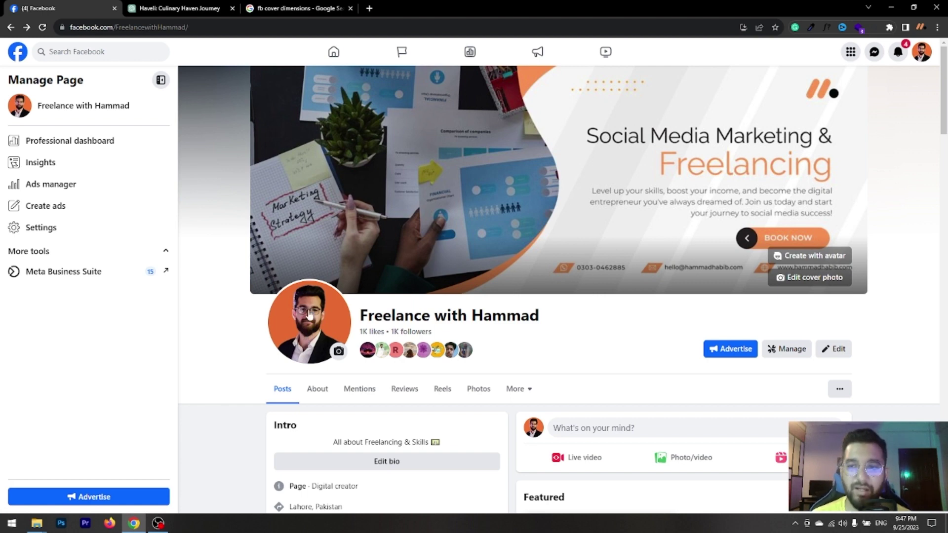
{"action": "left_click", "coordinate": [369, 8]}
Use the 'freel' address-bar suggestion to open the linked Instagram profile and show its posts grid.
{"action": "type", "text": "fr"}
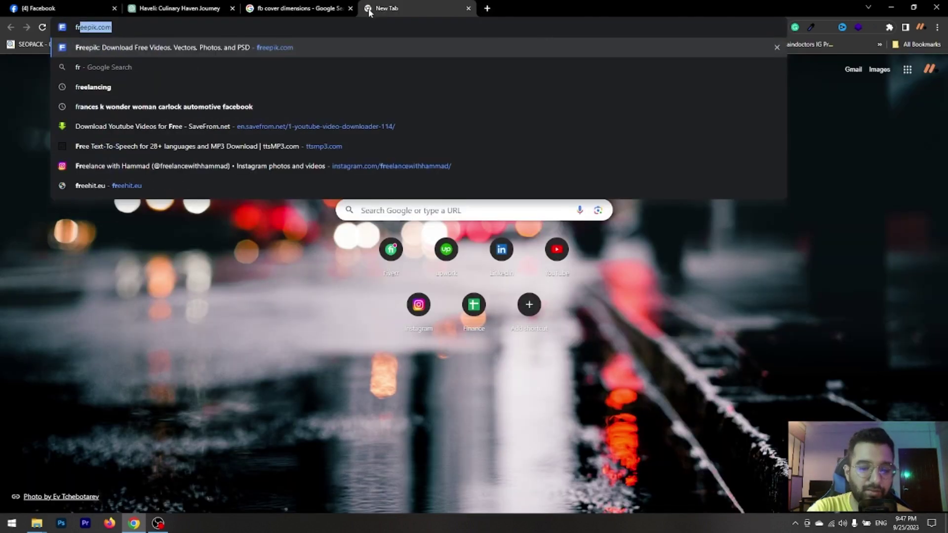
{"action": "type", "text": "eel"}
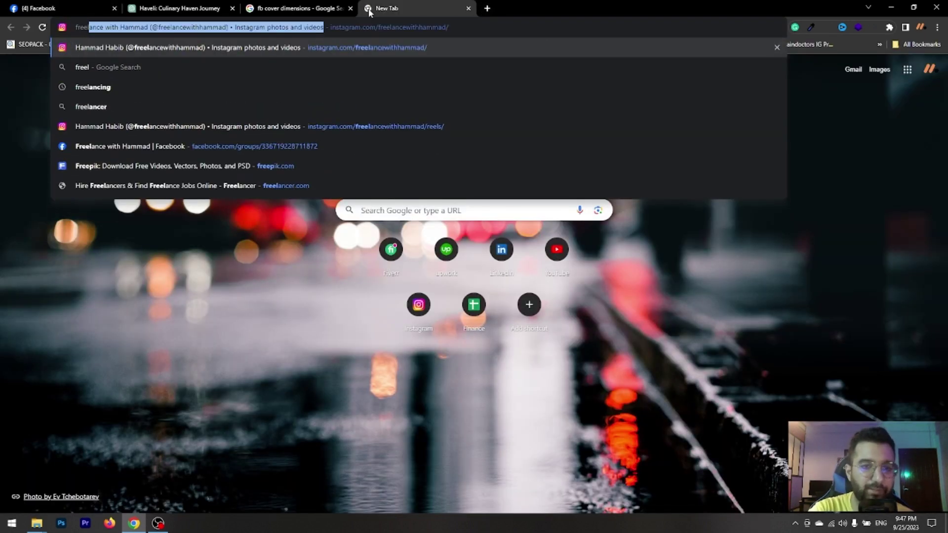
{"action": "left_click", "coordinate": [314, 127]}
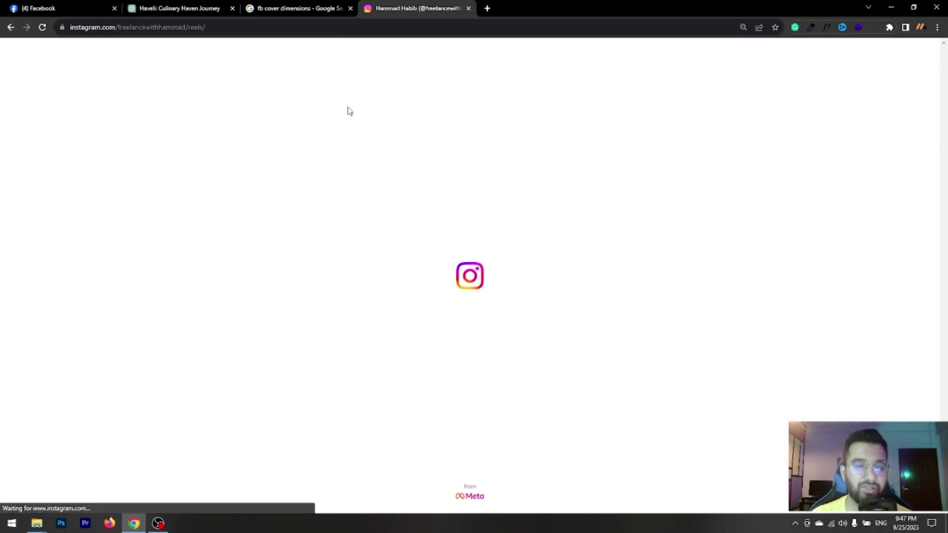
{"action": "left_click", "coordinate": [464, 231]}
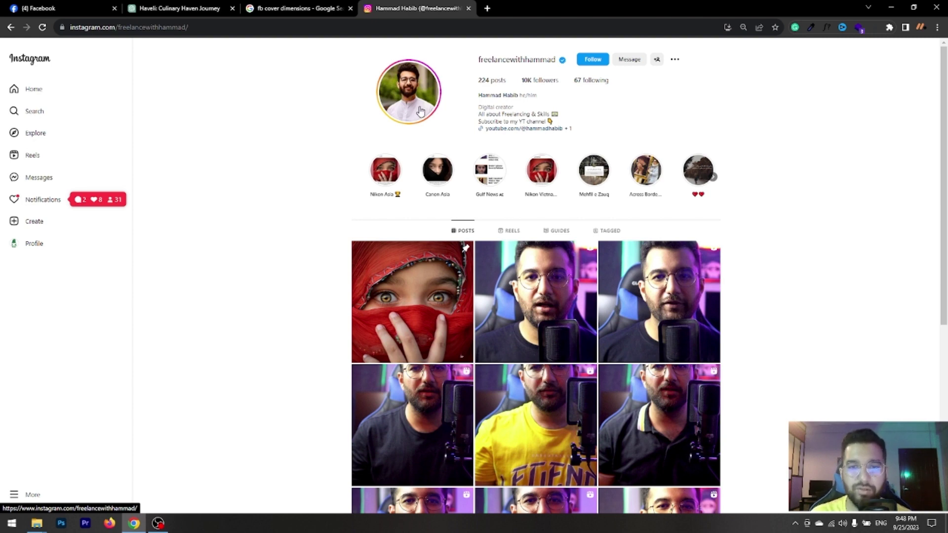
Return to the Facebook Page tab and open Settings from the Manage Page sidebar.
{"action": "left_click", "coordinate": [65, 9]}
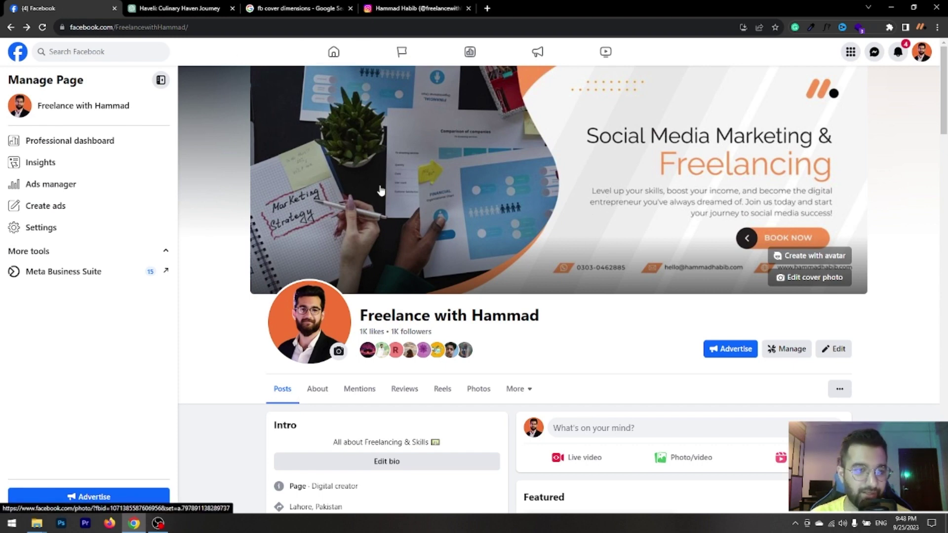
{"action": "scroll", "coordinate": [197, 233], "scroll_direction": "down", "scroll_amount": 2}
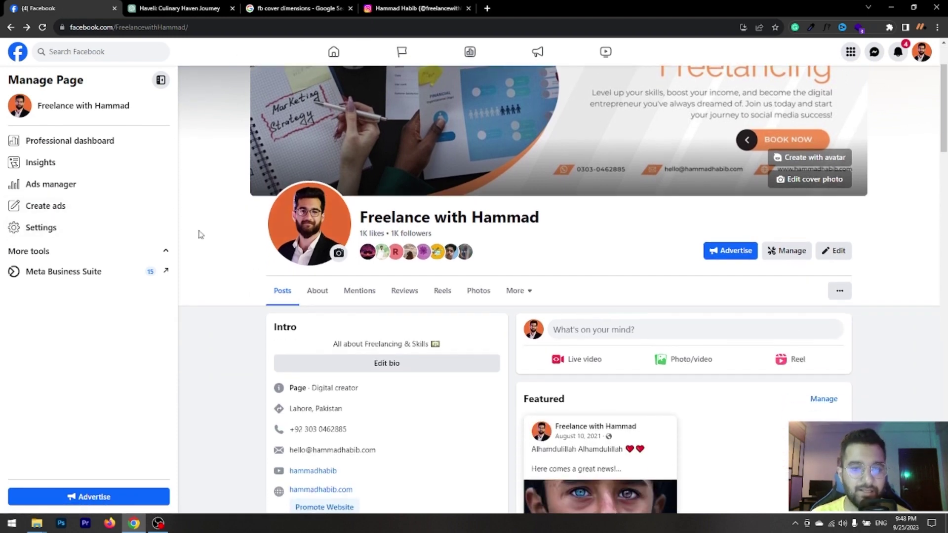
{"action": "scroll", "coordinate": [196, 232], "scroll_direction": "up", "scroll_amount": 2}
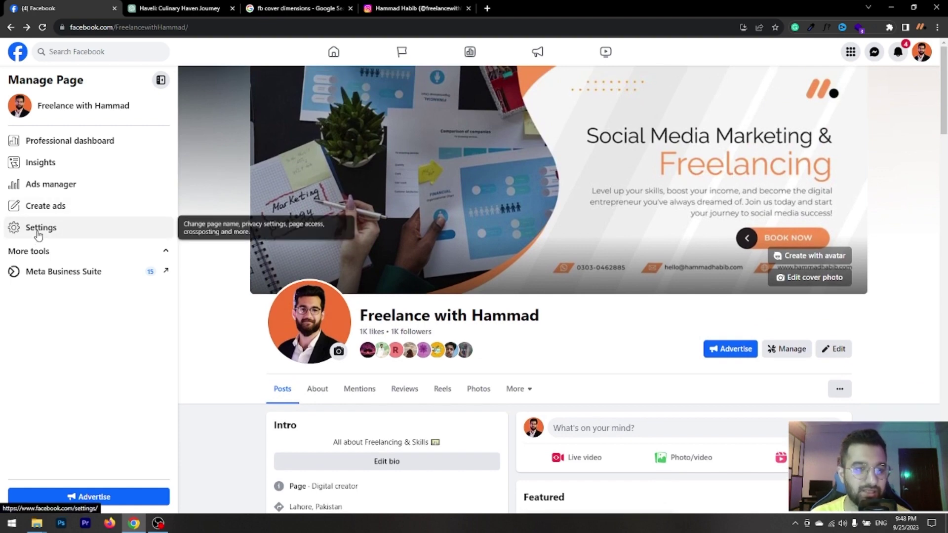
{"action": "left_click", "coordinate": [38, 233]}
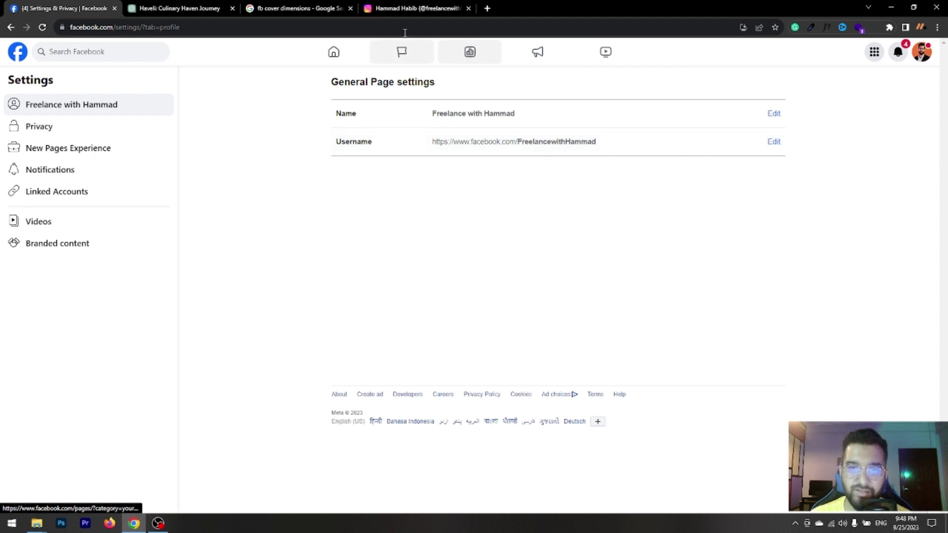
{"action": "left_click", "coordinate": [393, 9]}
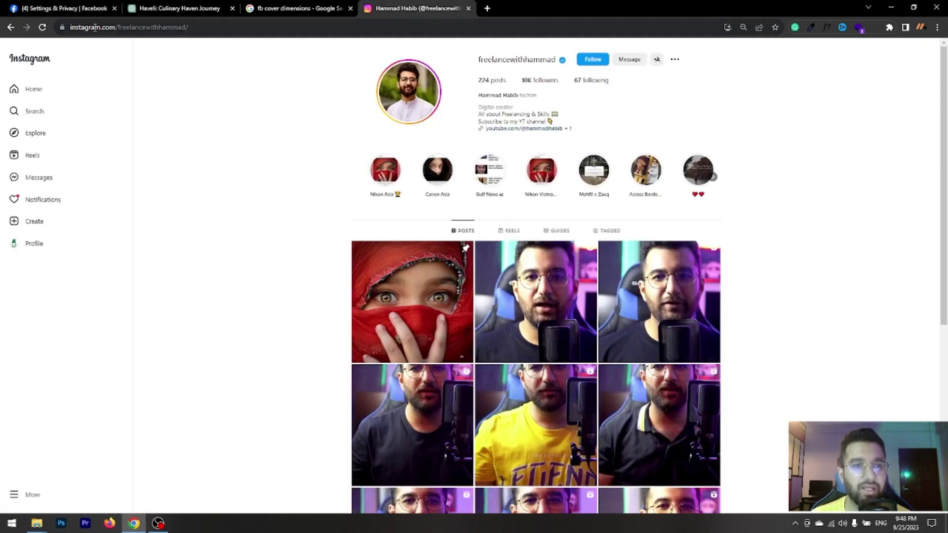
{"action": "left_click_drag", "start_coordinate": [118, 28], "coordinate": [186, 30]}
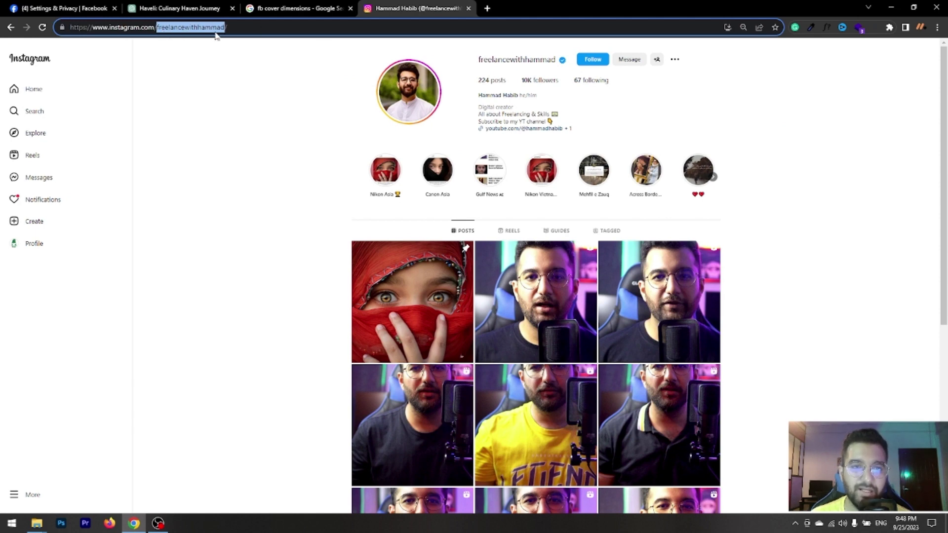
{"action": "left_click", "coordinate": [85, 10]}
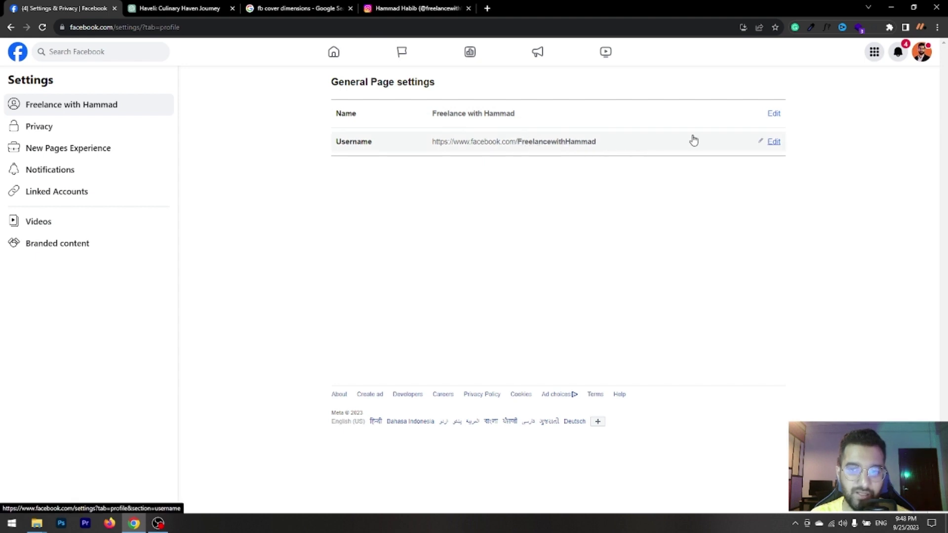
{"action": "left_click", "coordinate": [771, 143]}
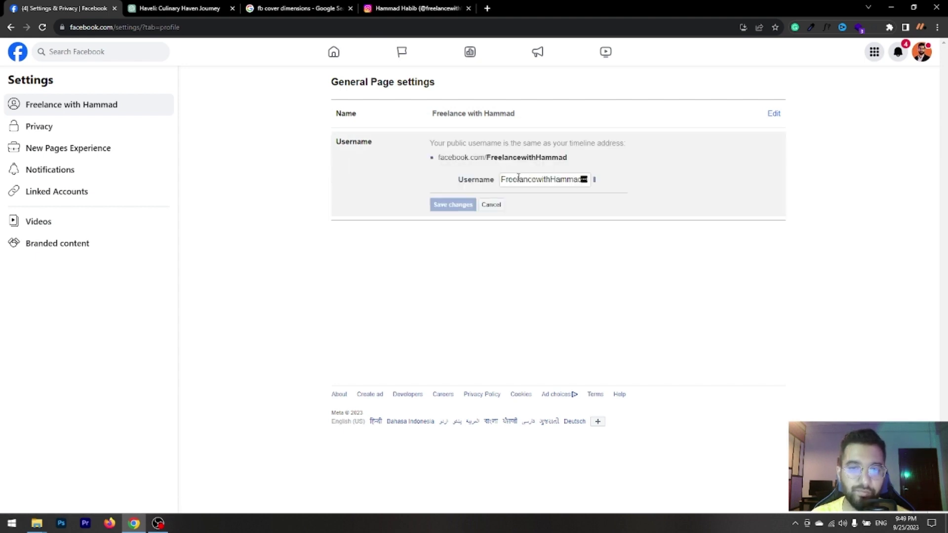
{"action": "left_click", "coordinate": [491, 206]}
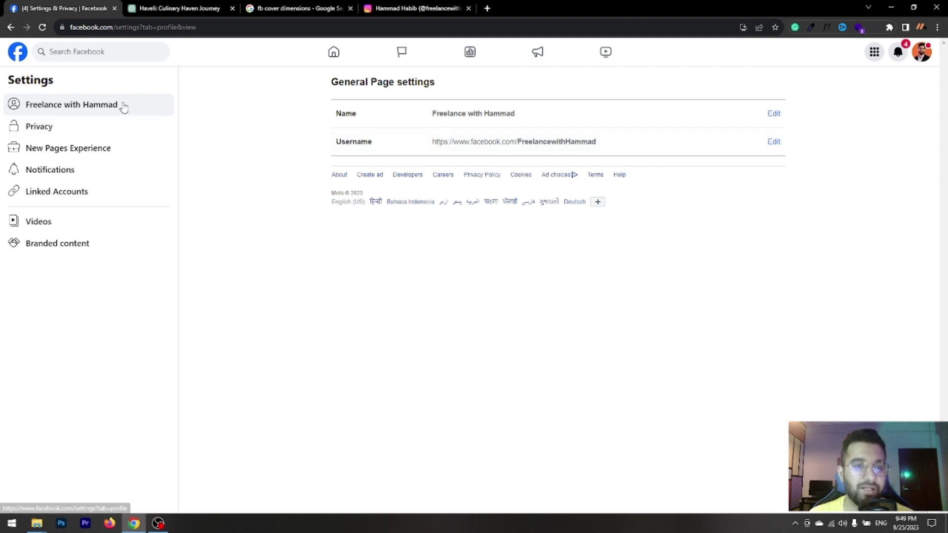
Open Privacy in the Page settings and select Facebook Page information.
{"action": "left_click", "coordinate": [64, 131]}
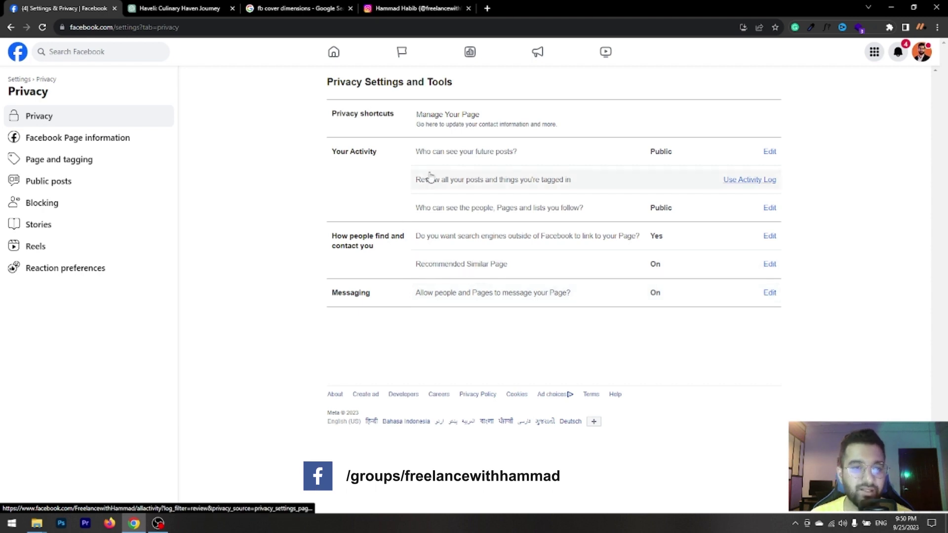
{"action": "left_click", "coordinate": [85, 143]}
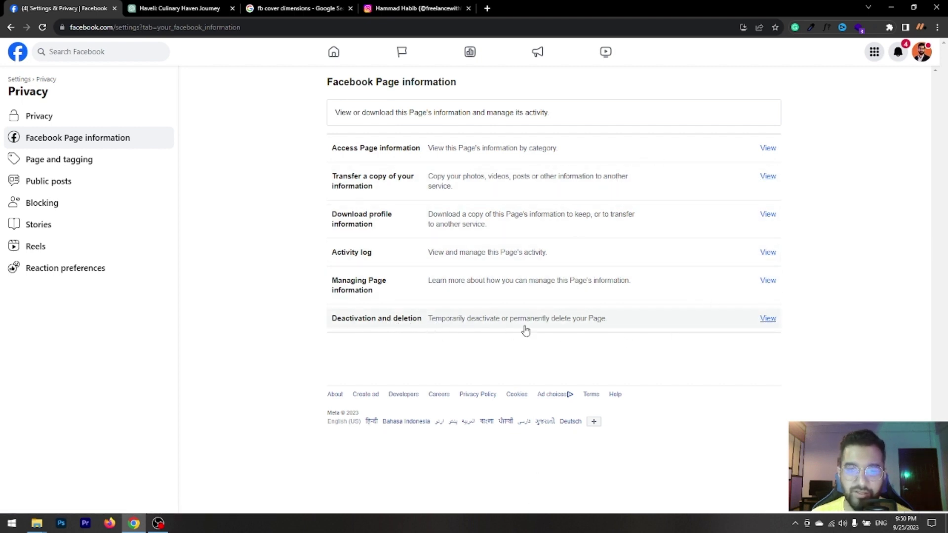
Show the Page and tagging settings, where Page posting is limited to Only me and reviews are allowed.
{"action": "left_click", "coordinate": [79, 165]}
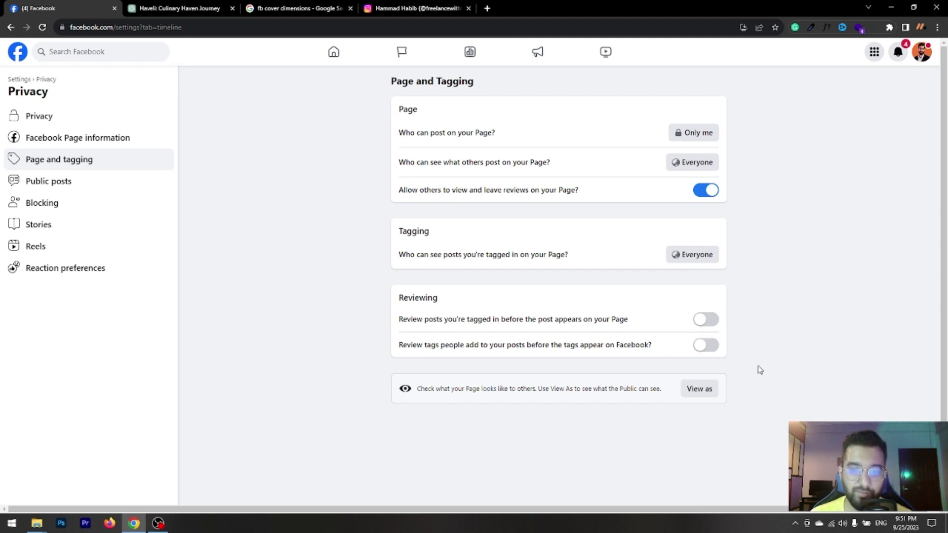
View the Public posts filters, from off-Facebook previews and comment ranking down to country and age restrictions.
{"action": "left_click", "coordinate": [60, 186]}
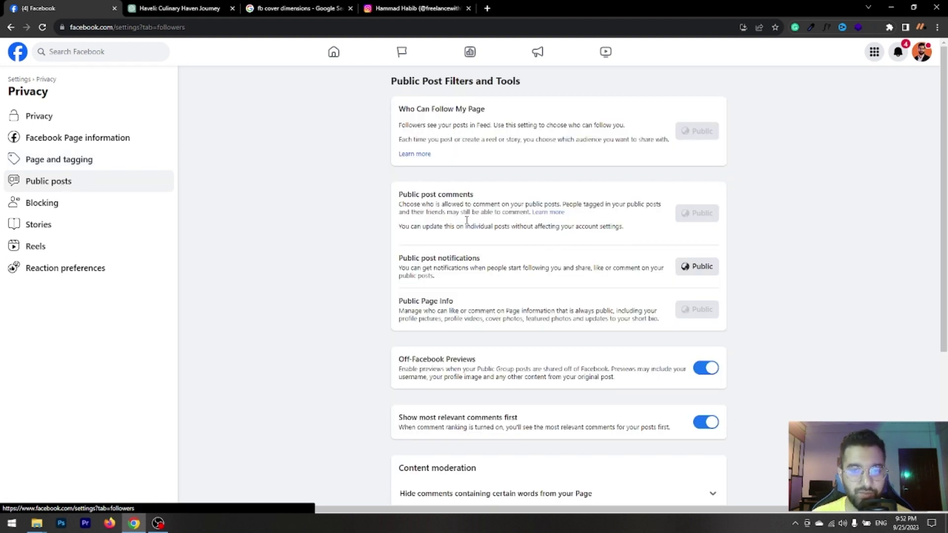
{"action": "scroll", "coordinate": [706, 301], "scroll_direction": "down", "scroll_amount": 1}
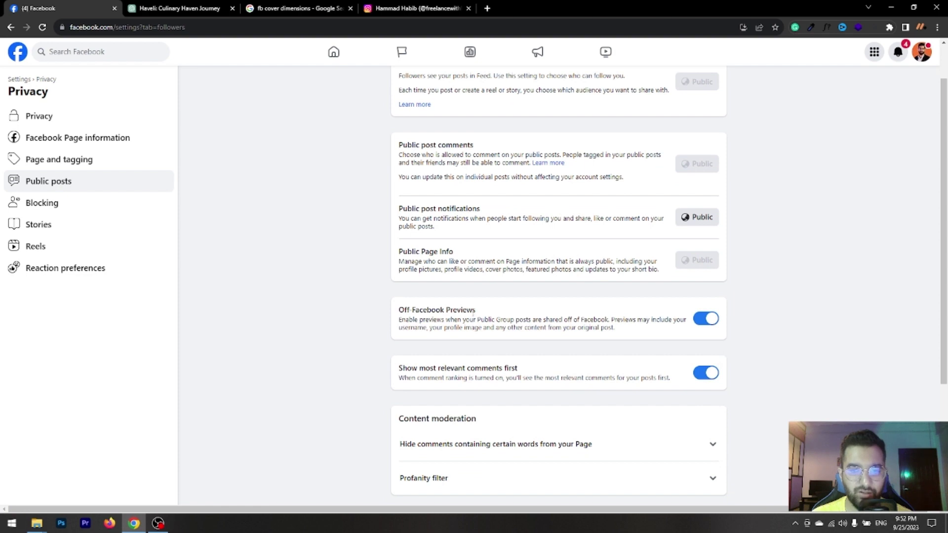
{"action": "scroll", "coordinate": [710, 341], "scroll_direction": "down", "scroll_amount": 3}
{"action": "scroll", "coordinate": [652, 354], "scroll_direction": "down", "scroll_amount": 1}
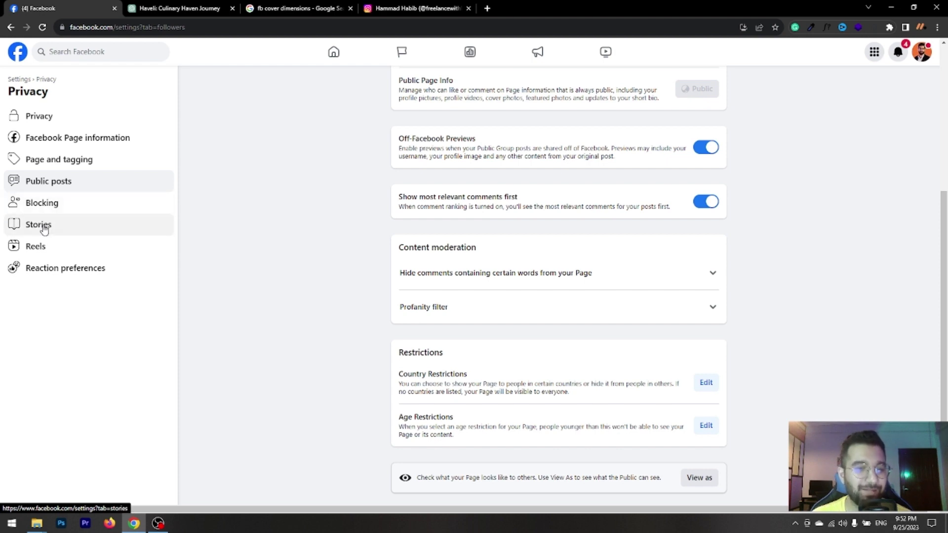
Check Stories and Reels sharing, then highlight the Hide number of reactions heading in Reaction preferences.
{"action": "left_click", "coordinate": [39, 224]}
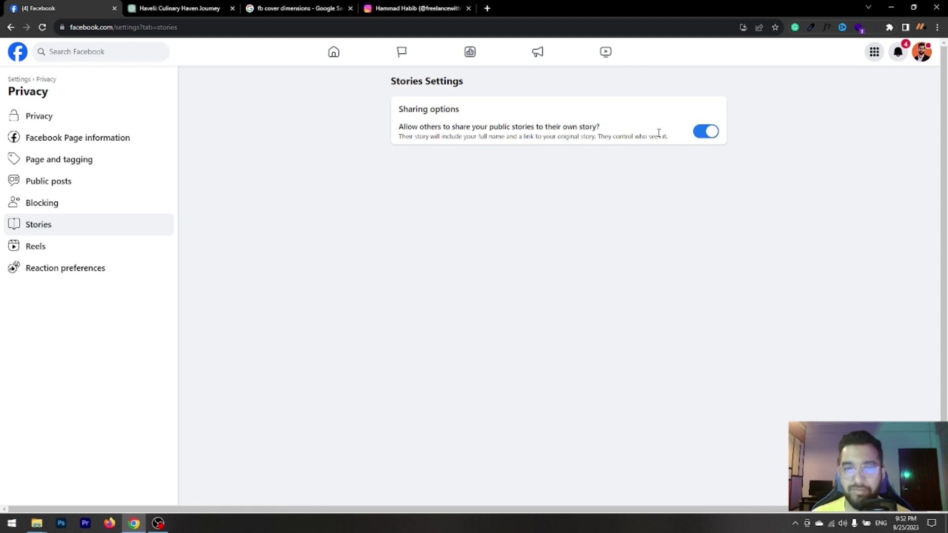
{"action": "left_click", "coordinate": [44, 252]}
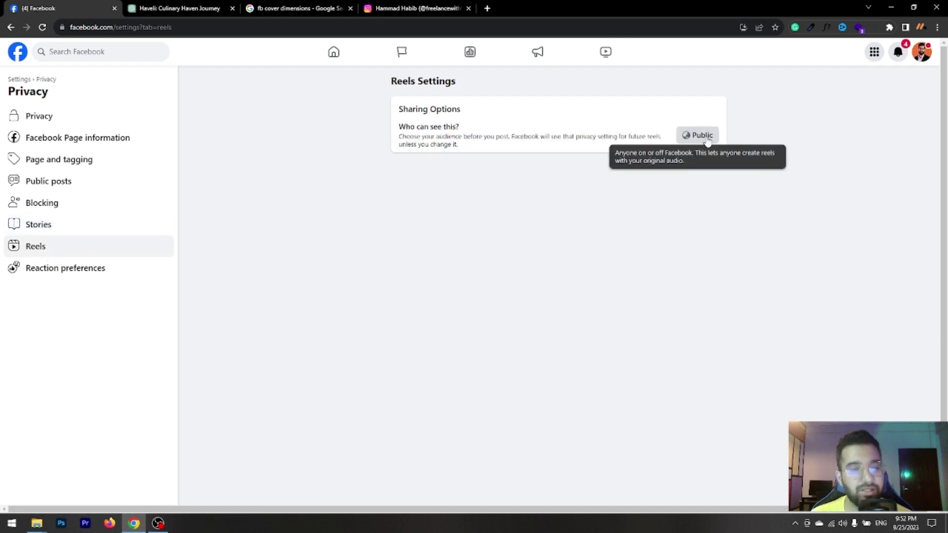
{"action": "left_click", "coordinate": [77, 273]}
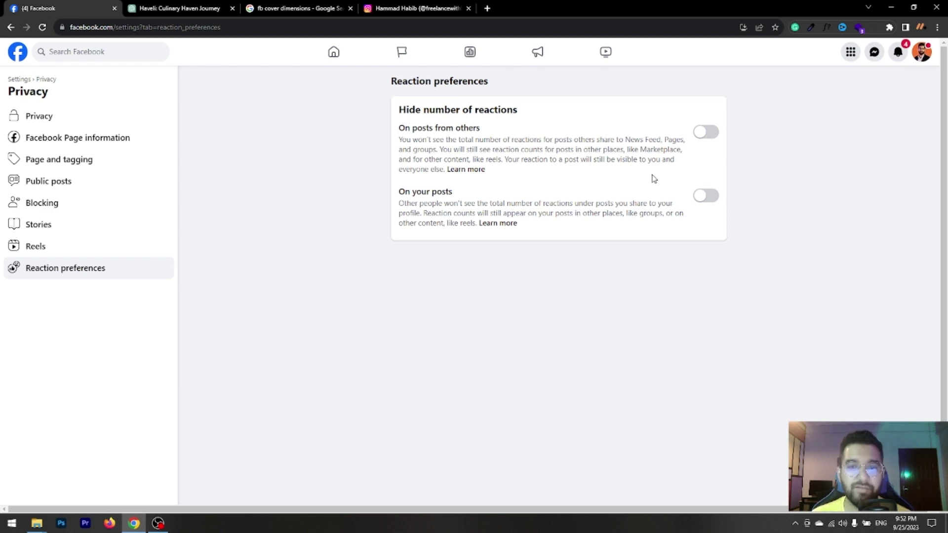
{"action": "triple_click", "coordinate": [454, 109]}
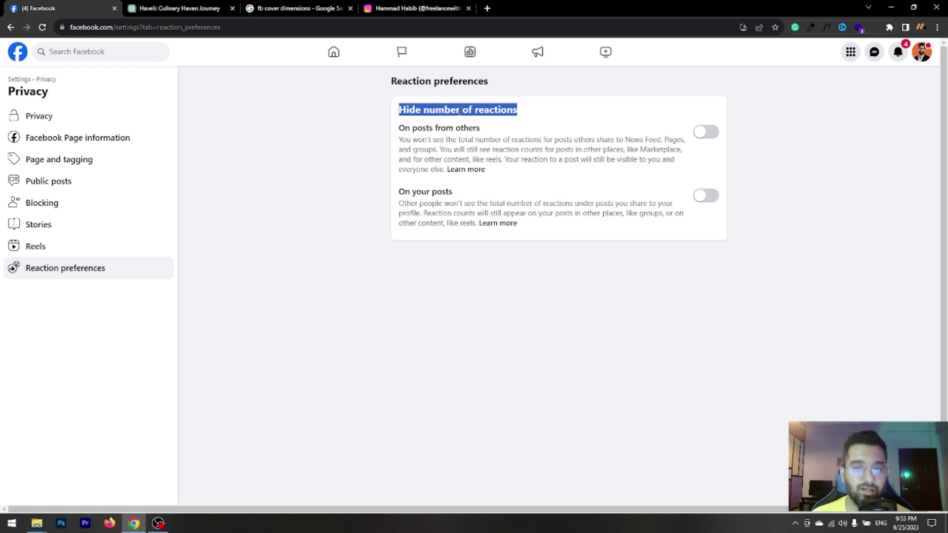
View New Pages Experience Page access, listing community managers and the linked Meta Business Account.
{"action": "left_click", "coordinate": [23, 80]}
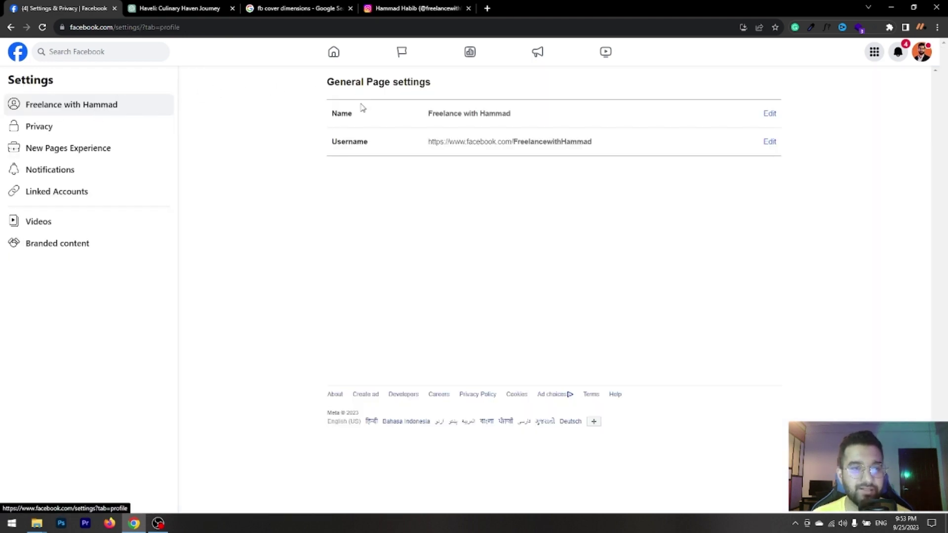
{"action": "left_click", "coordinate": [37, 128]}
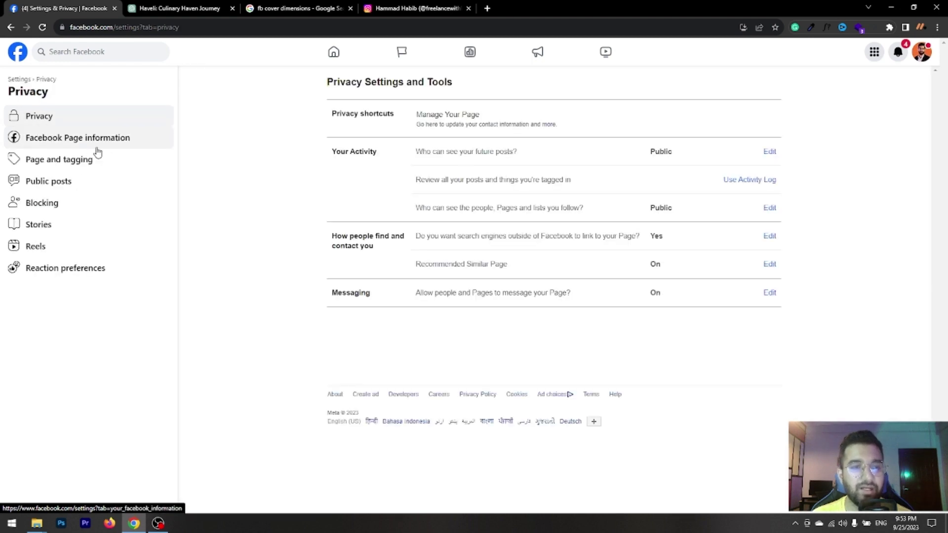
{"action": "left_click", "coordinate": [20, 79]}
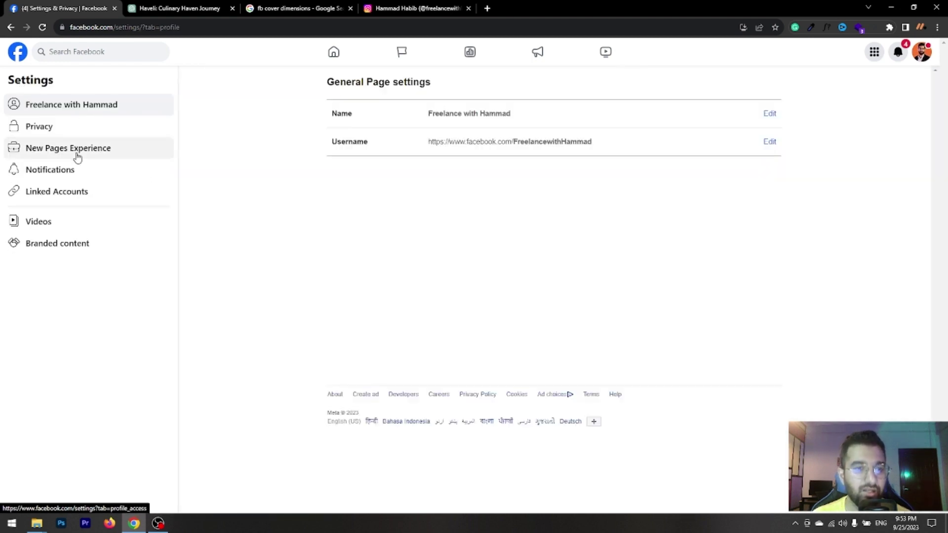
{"action": "left_click", "coordinate": [78, 156]}
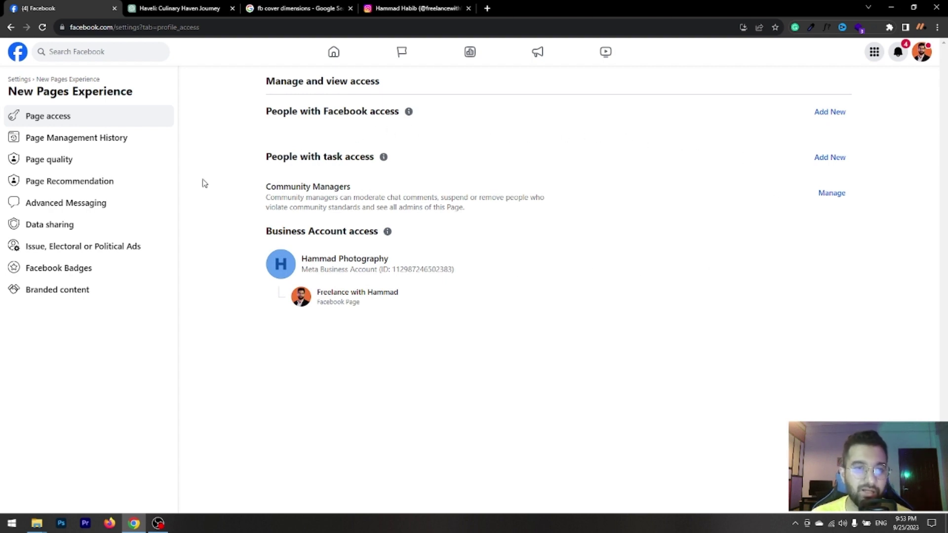
{"action": "left_click", "coordinate": [93, 140]}
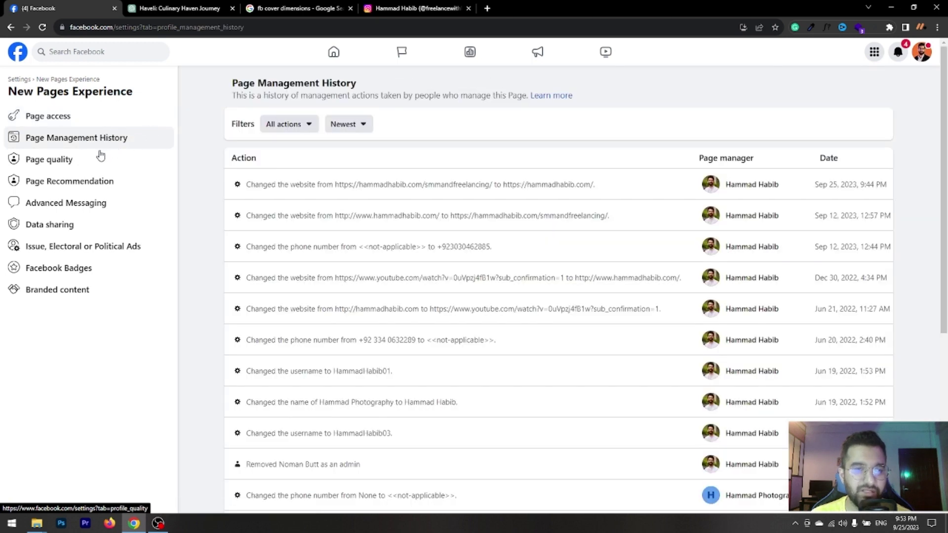
{"action": "left_click", "coordinate": [77, 165]}
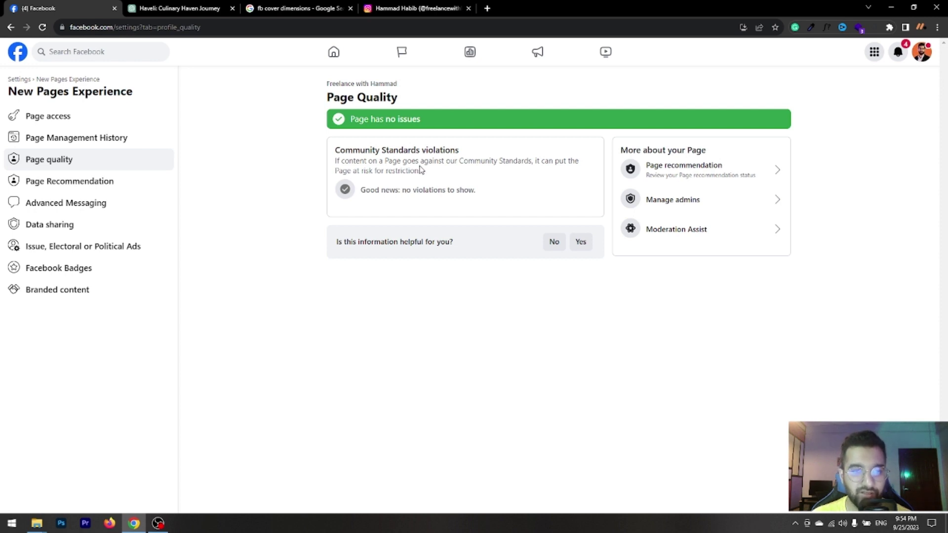
{"action": "left_click", "coordinate": [64, 182]}
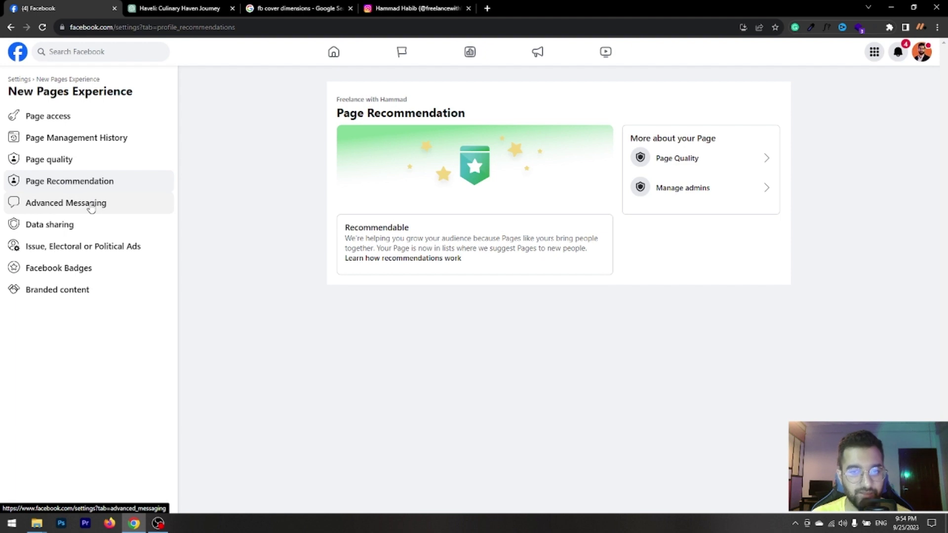
{"action": "left_click", "coordinate": [91, 207]}
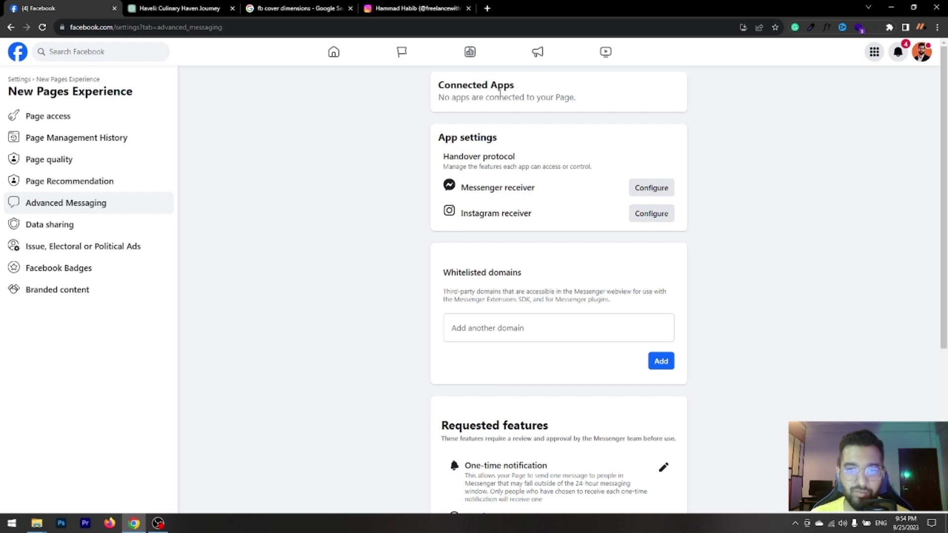
{"action": "scroll", "coordinate": [386, 226], "scroll_direction": "down", "scroll_amount": 3}
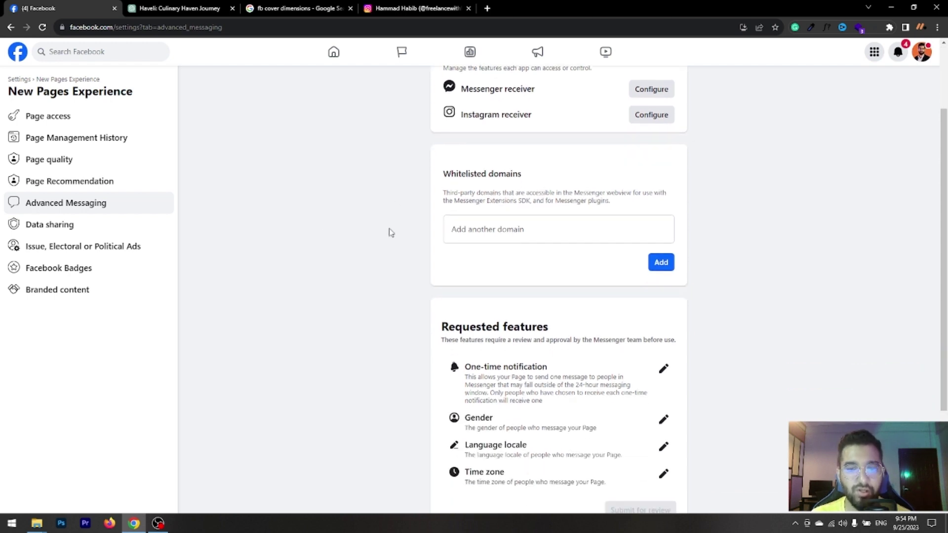
{"action": "scroll", "coordinate": [390, 233], "scroll_direction": "up", "scroll_amount": 3}
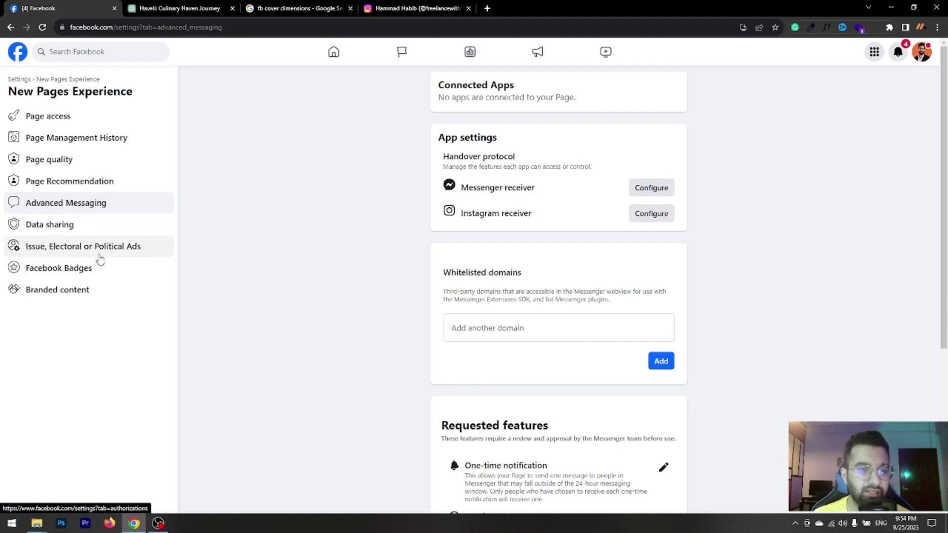
Look over the badge and branded content ad-permission settings, then return to the Page settings.
{"action": "left_click", "coordinate": [69, 273]}
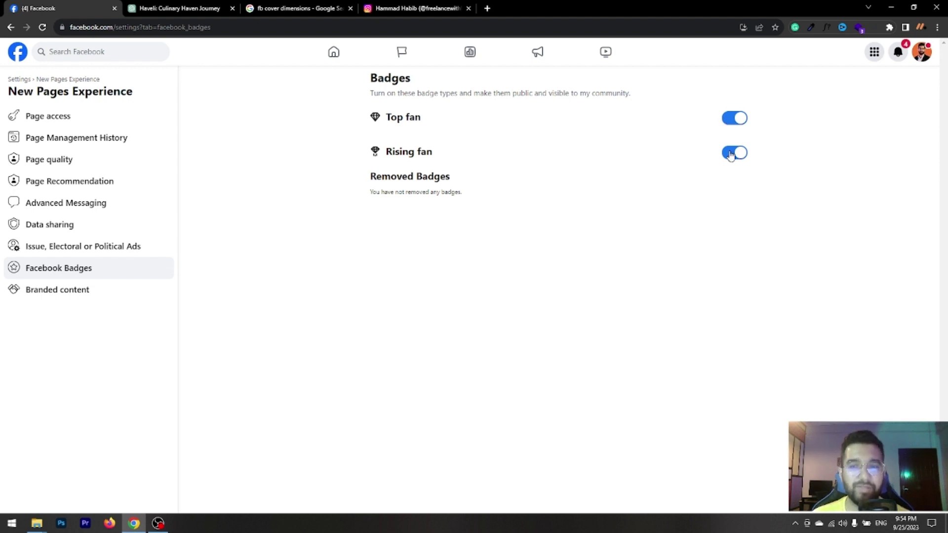
{"action": "left_click", "coordinate": [66, 290]}
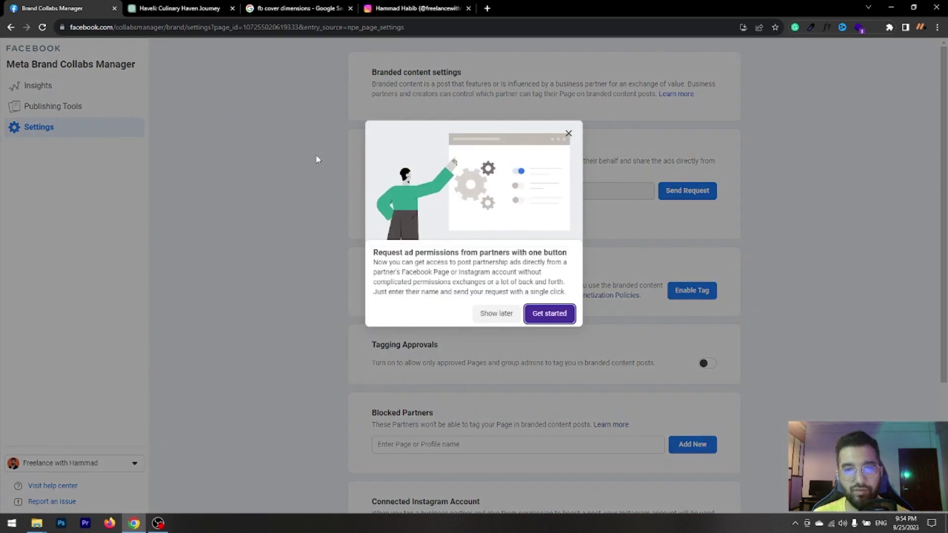
{"action": "left_click", "coordinate": [568, 133]}
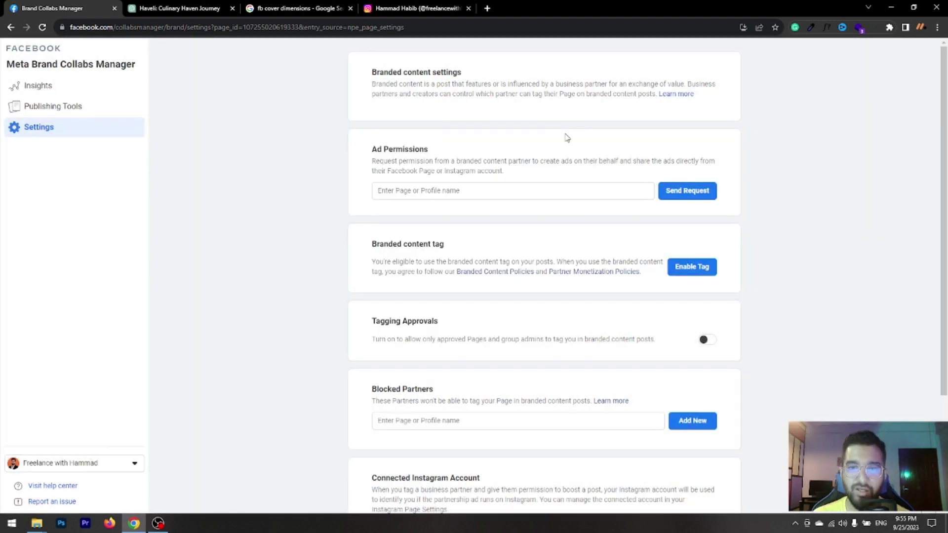
{"action": "left_click", "coordinate": [480, 192]}
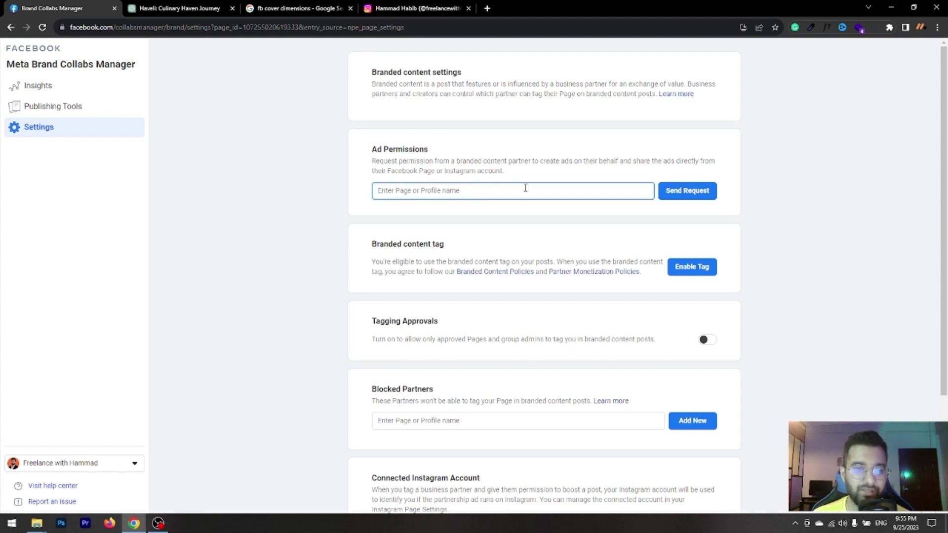
{"action": "left_click", "coordinate": [11, 28]}
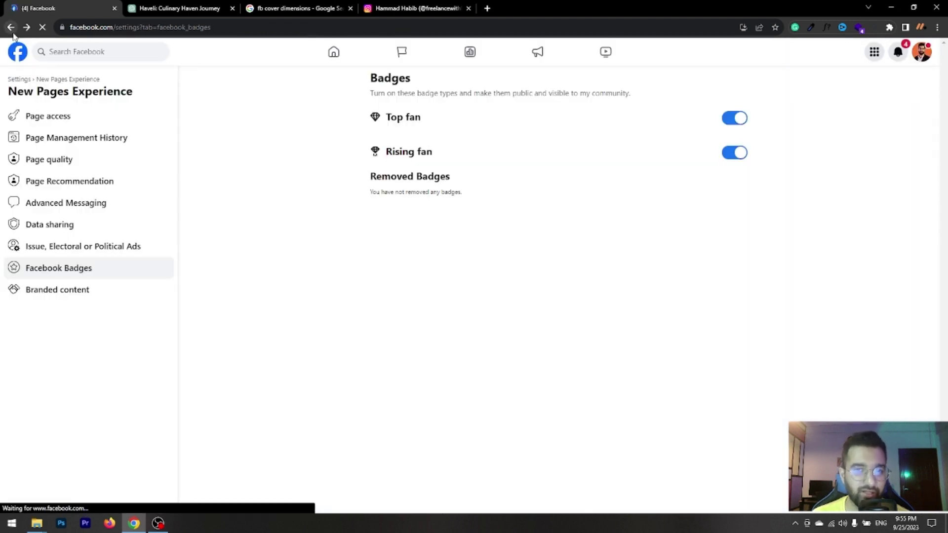
Review the Page's notification settings, briefly expanding the Tags options.
{"action": "left_click", "coordinate": [20, 79]}
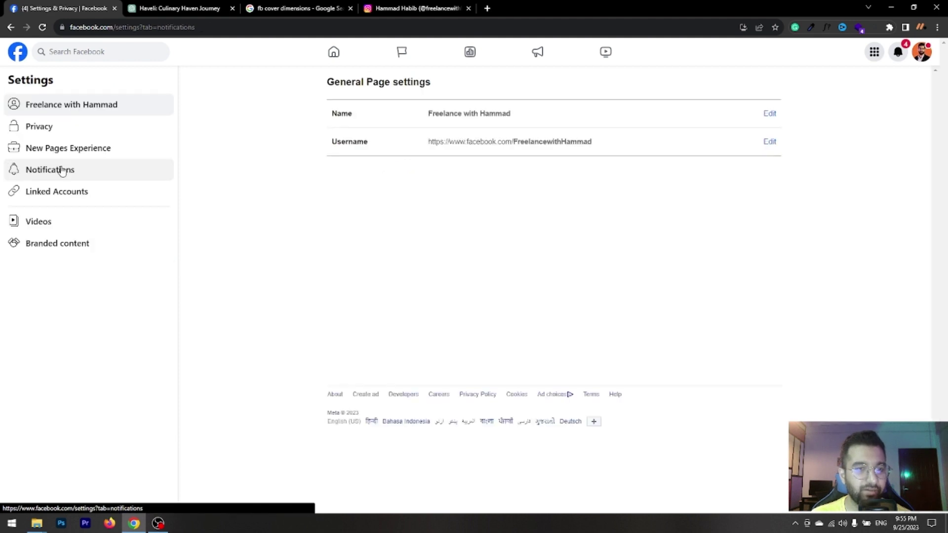
{"action": "left_click", "coordinate": [64, 170]}
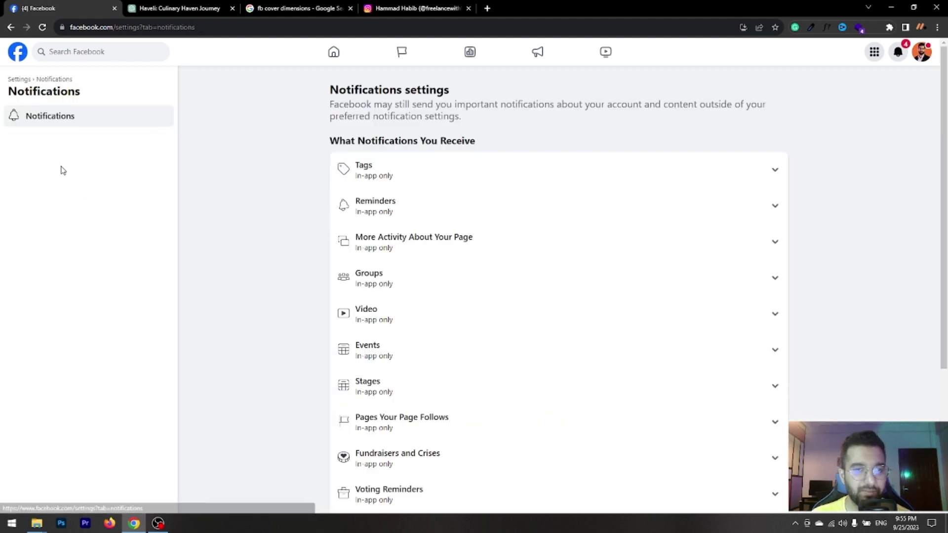
{"action": "left_click", "coordinate": [780, 174]}
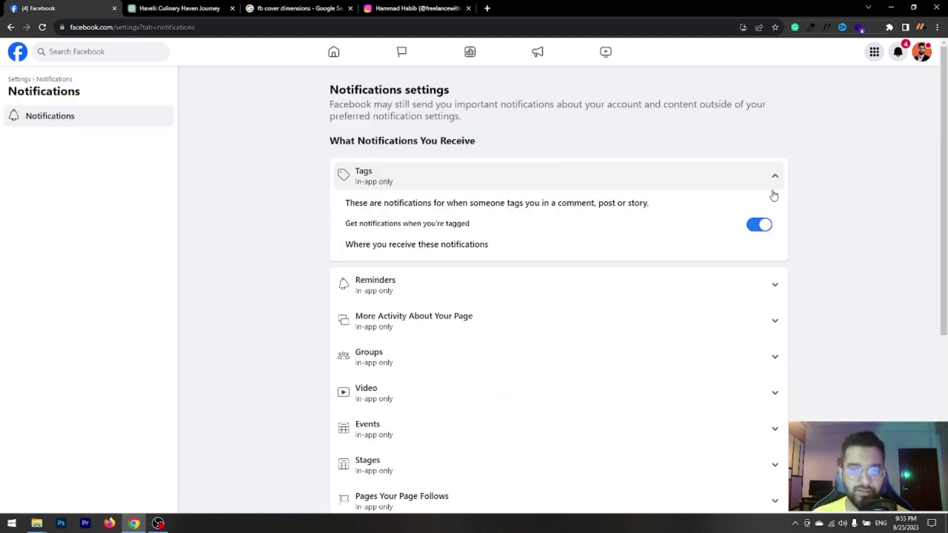
{"action": "left_click", "coordinate": [774, 180]}
{"action": "scroll", "coordinate": [745, 258], "scroll_direction": "down", "scroll_amount": 4}
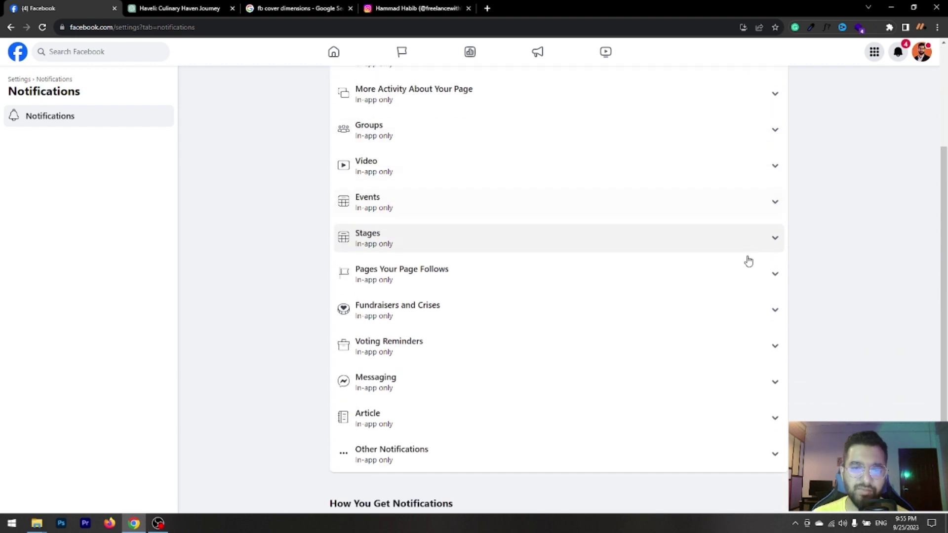
{"action": "scroll", "coordinate": [745, 258], "scroll_direction": "down", "scroll_amount": 1}
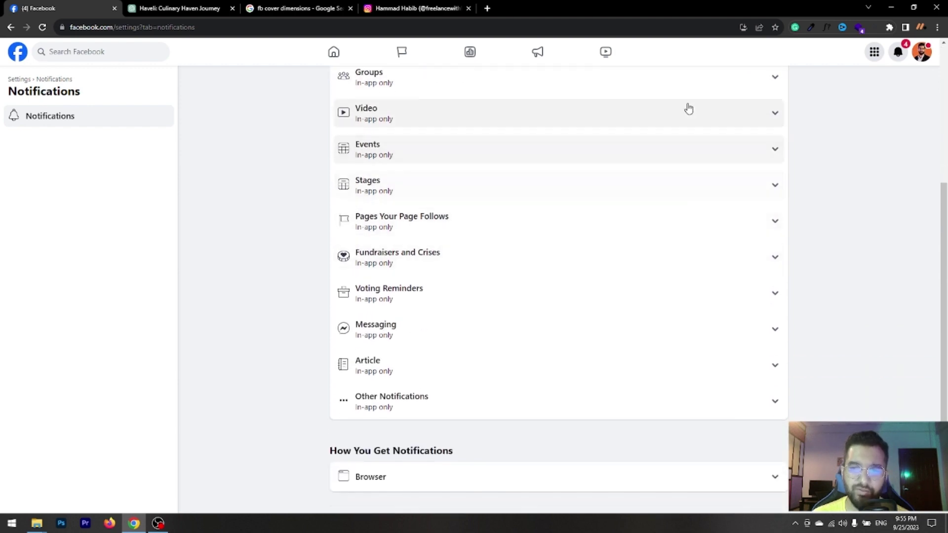
Open Linked Accounts and view the WhatsApp options, marking the action-button setting text.
{"action": "left_click", "coordinate": [15, 80]}
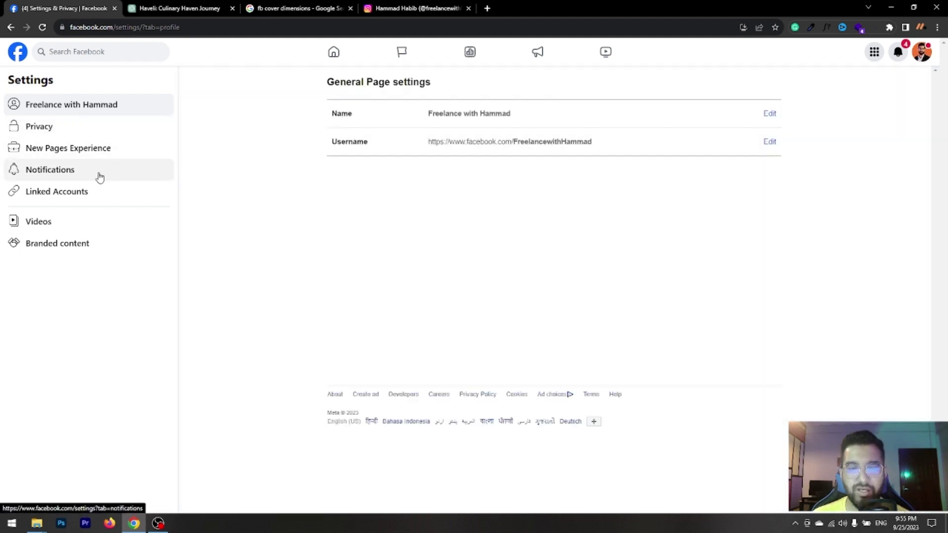
{"action": "left_click", "coordinate": [75, 200]}
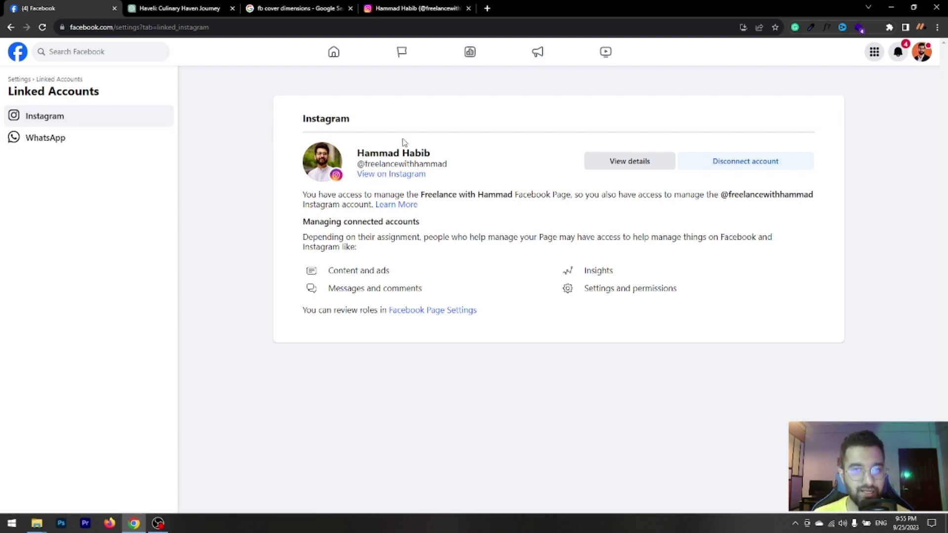
{"action": "left_click", "coordinate": [48, 148]}
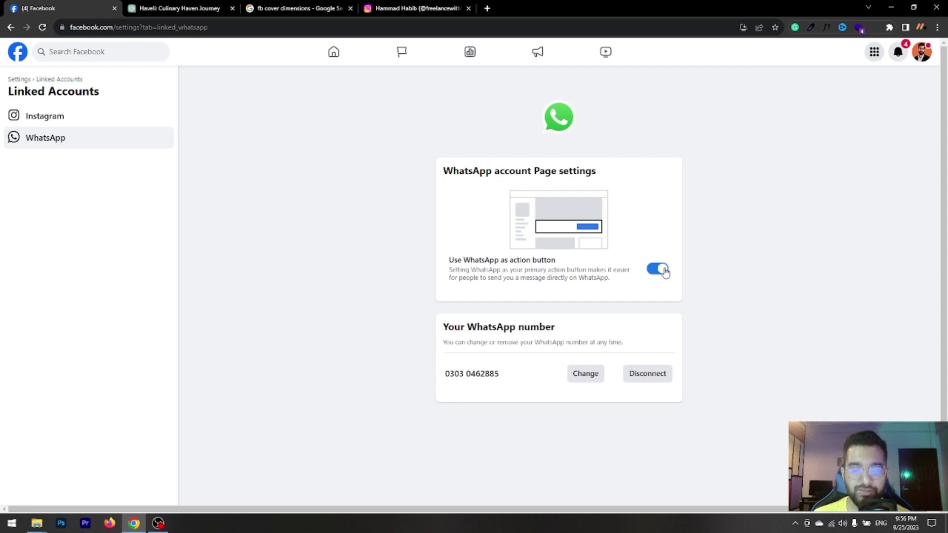
{"action": "left_click_drag", "start_coordinate": [448, 260], "coordinate": [556, 259]}
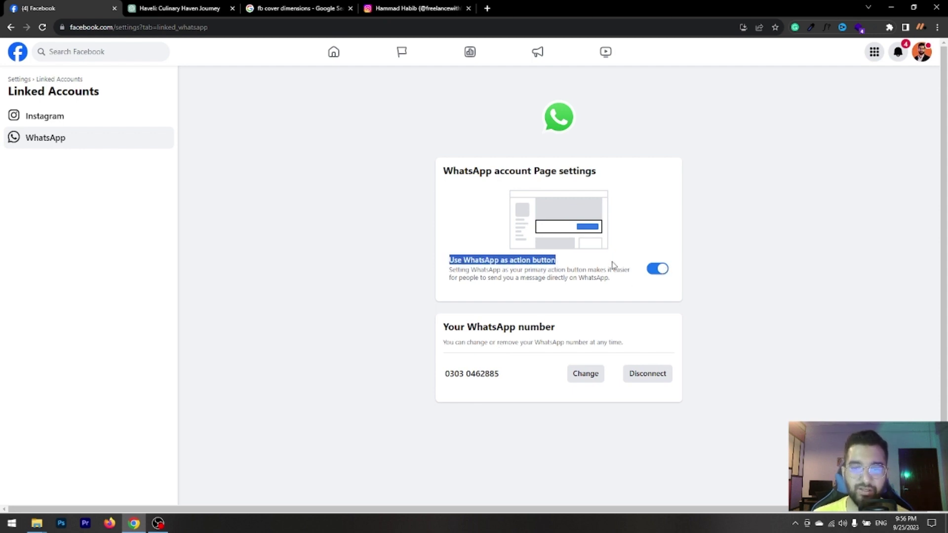
Leave the WhatsApp linked-account options for the main Page settings overview via the Settings breadcrumb.
{"action": "left_click", "coordinate": [11, 79]}
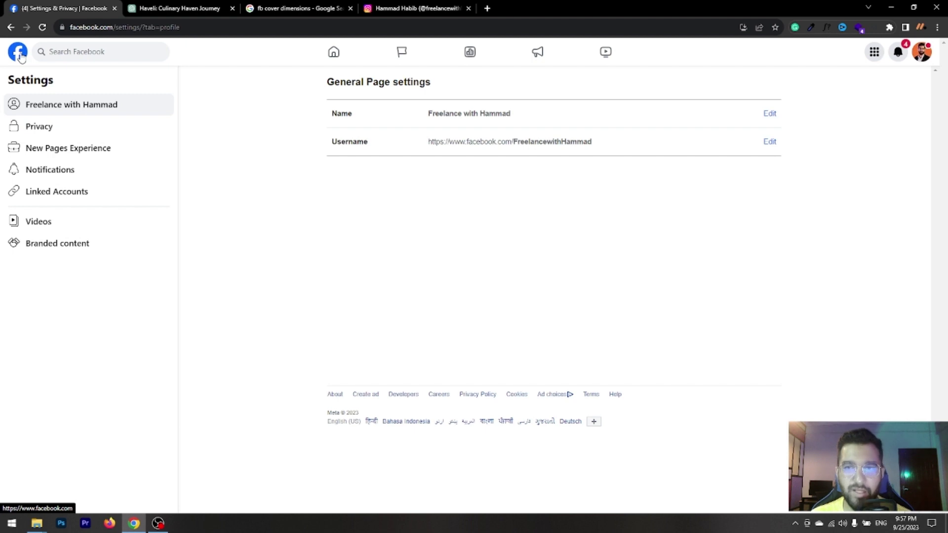
From the home feed, open the freelancing Page and scroll through its banner, Intro and Featured post.
{"action": "left_click", "coordinate": [19, 54]}
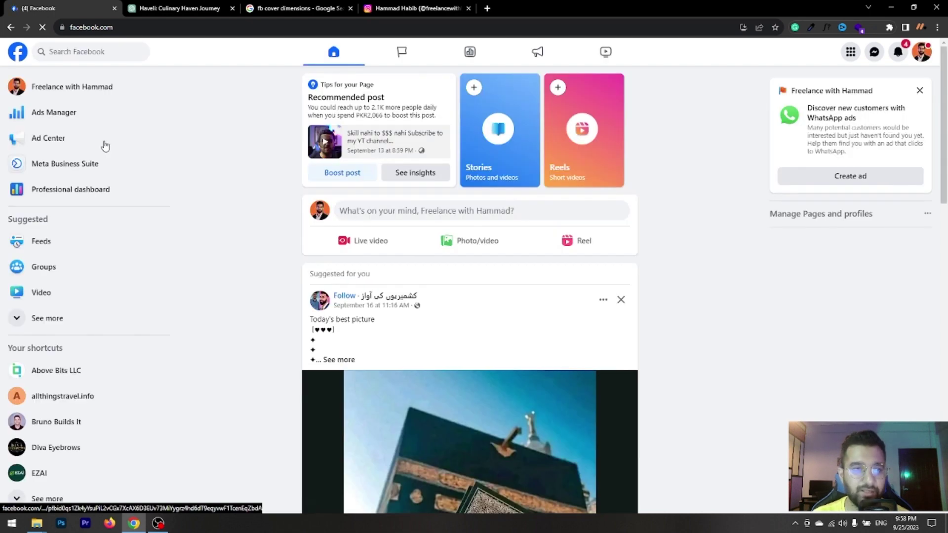
{"action": "left_click", "coordinate": [15, 83]}
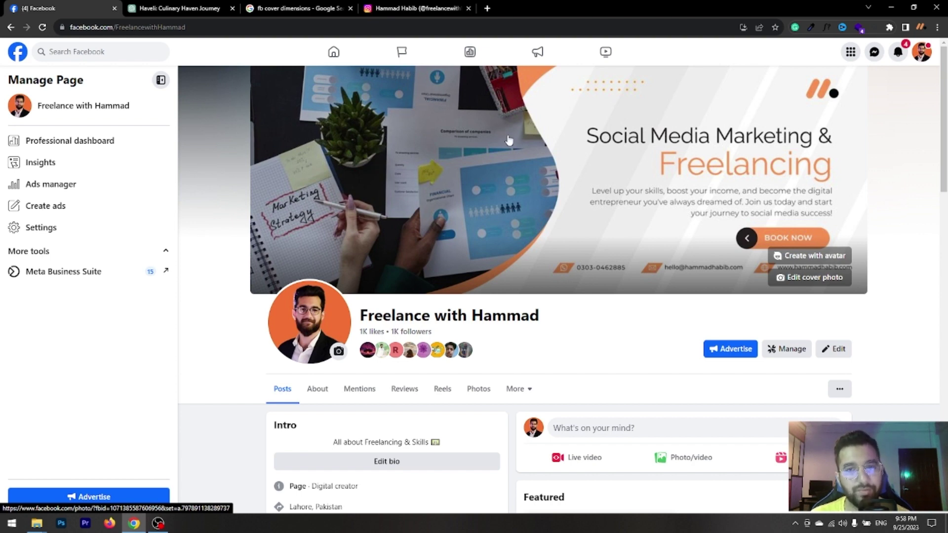
{"action": "scroll", "coordinate": [644, 231], "scroll_direction": "down", "scroll_amount": 2}
{"action": "scroll", "coordinate": [645, 233], "scroll_direction": "down", "scroll_amount": 1}
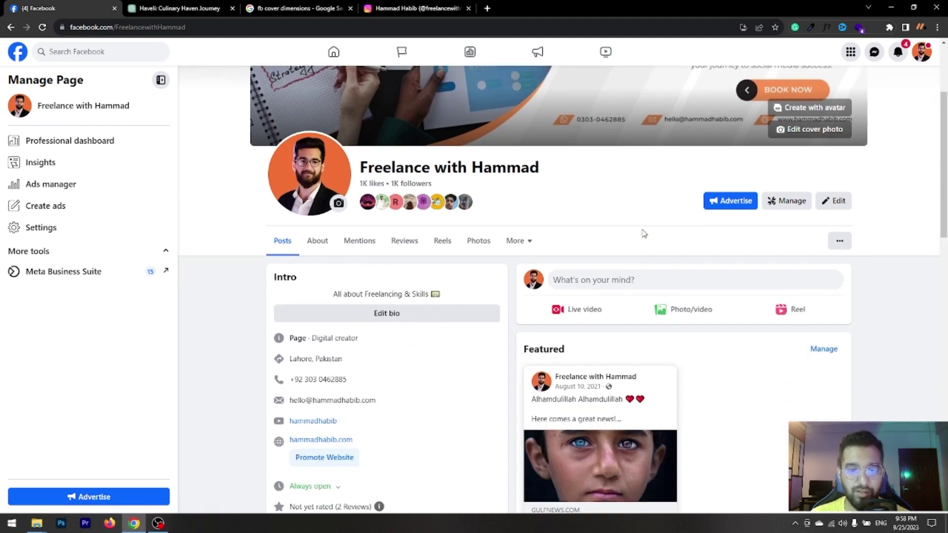
{"action": "scroll", "coordinate": [425, 342], "scroll_direction": "down", "scroll_amount": 4}
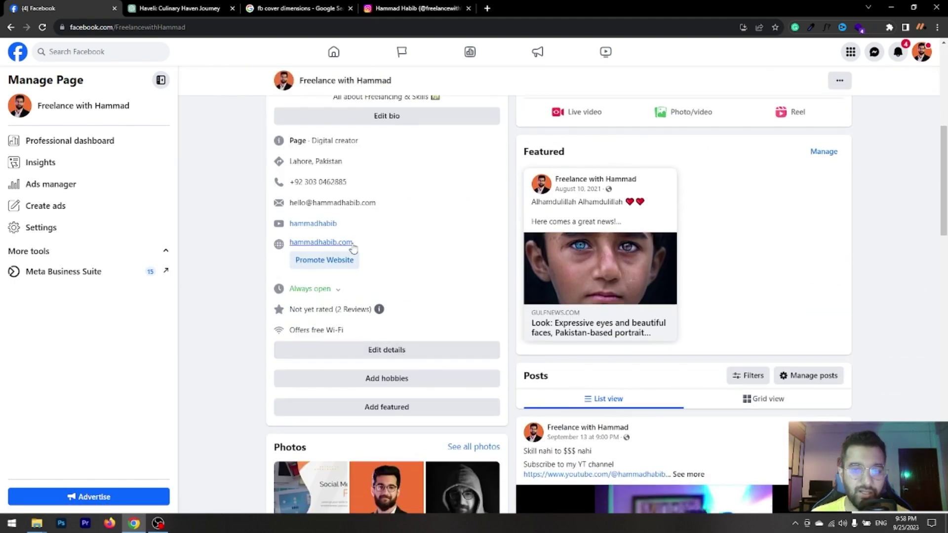
{"action": "scroll", "coordinate": [351, 250], "scroll_direction": "down", "scroll_amount": 1}
{"action": "scroll", "coordinate": [408, 267], "scroll_direction": "up", "scroll_amount": 3}
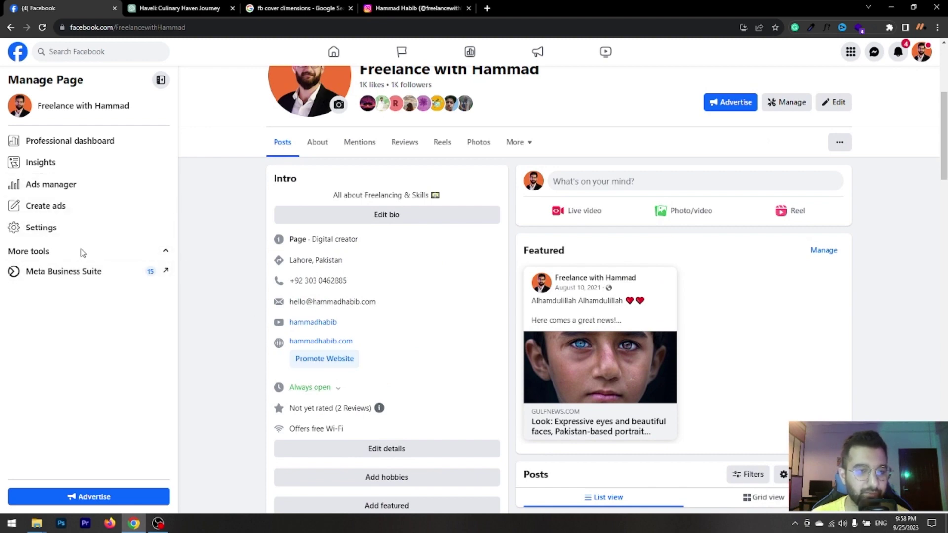
Open the Page in Meta Business Suite and scroll through recent comments, posts, reels and growth tools.
{"action": "left_click", "coordinate": [163, 271]}
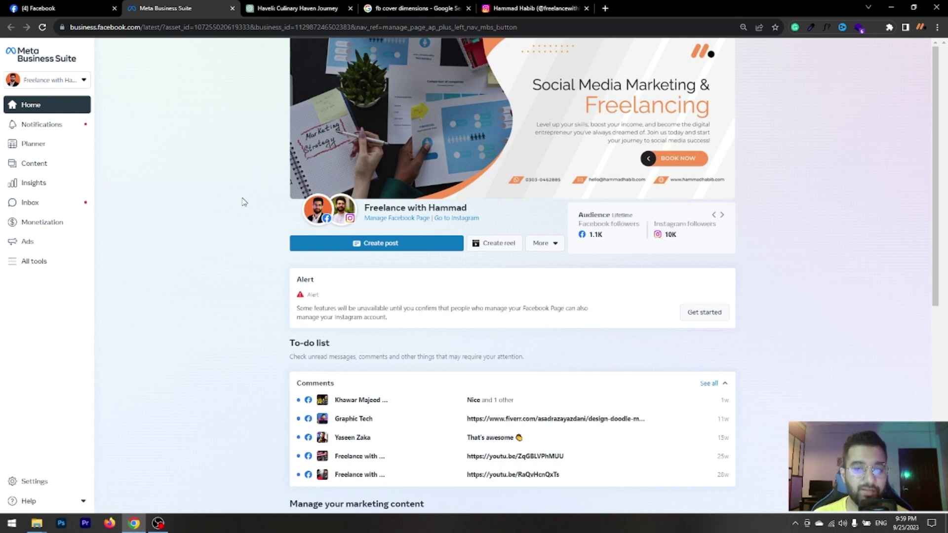
{"action": "scroll", "coordinate": [230, 207], "scroll_direction": "down", "scroll_amount": 2}
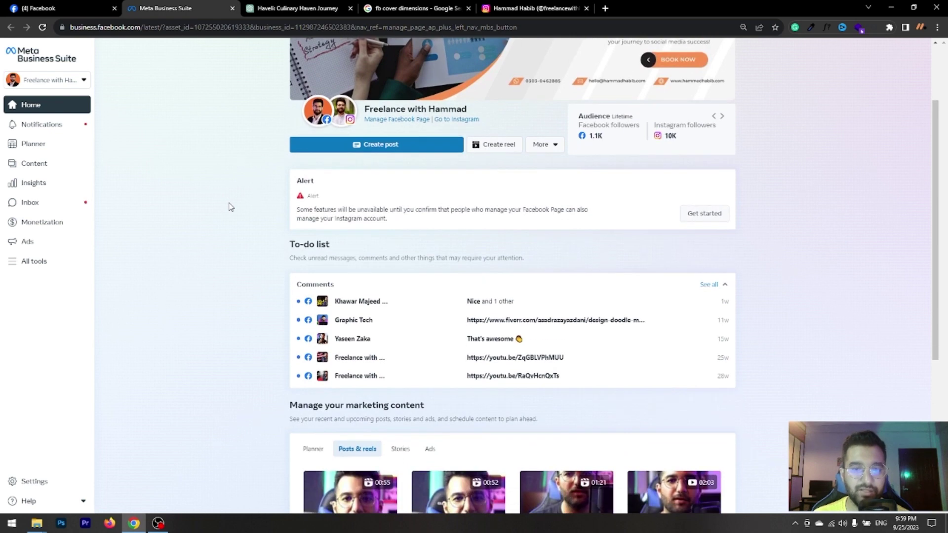
{"action": "scroll", "coordinate": [189, 207], "scroll_direction": "down", "scroll_amount": 4}
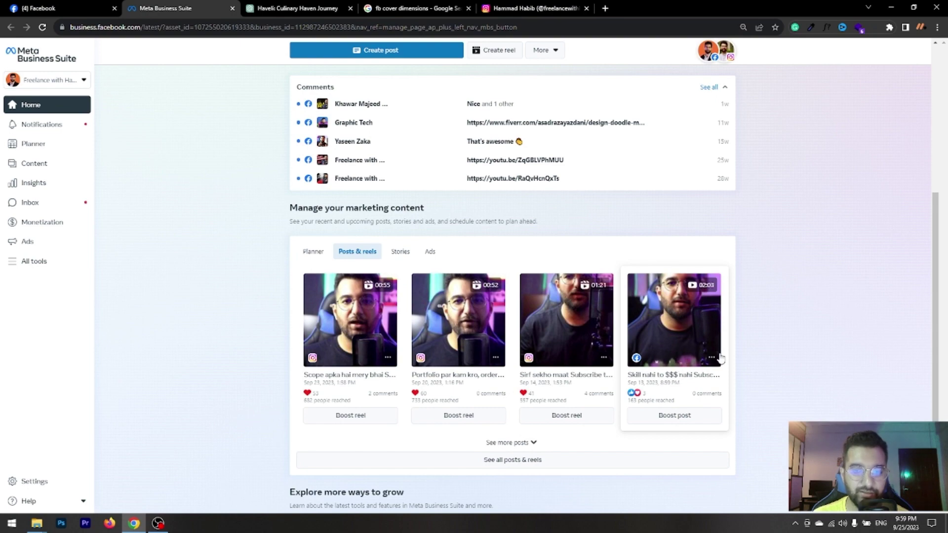
{"action": "scroll", "coordinate": [721, 359], "scroll_direction": "down", "scroll_amount": 2}
{"action": "scroll", "coordinate": [720, 359], "scroll_direction": "down", "scroll_amount": 2}
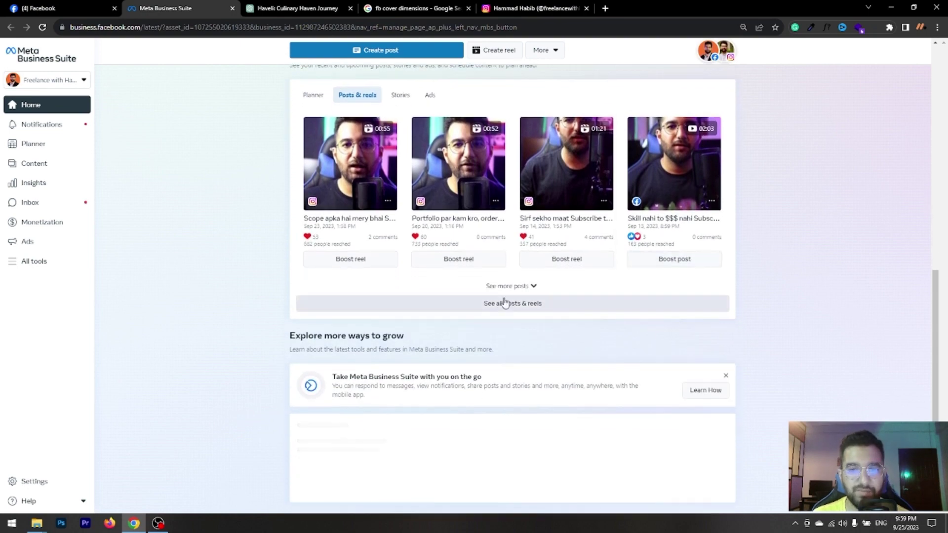
{"action": "scroll", "coordinate": [584, 265], "scroll_direction": "down", "scroll_amount": 5}
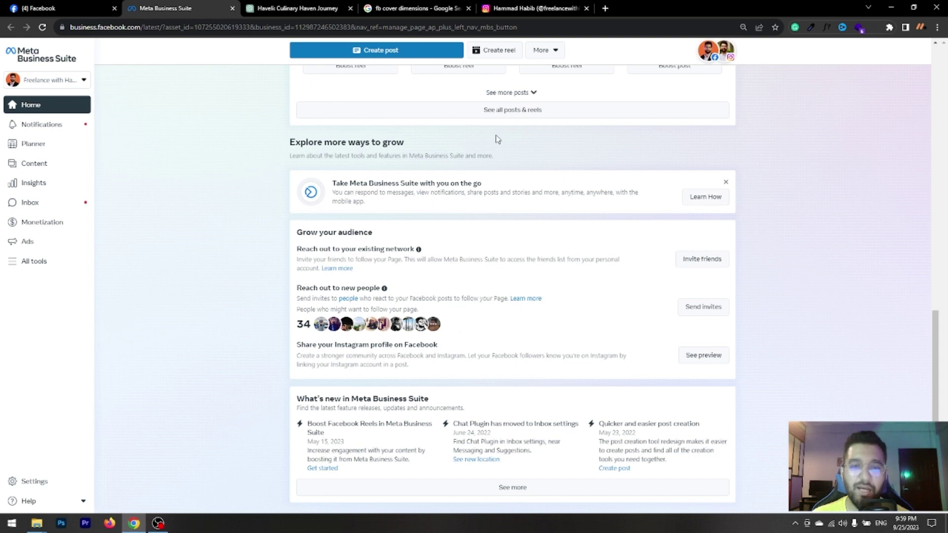
{"action": "scroll", "coordinate": [497, 139], "scroll_direction": "up", "scroll_amount": 5}
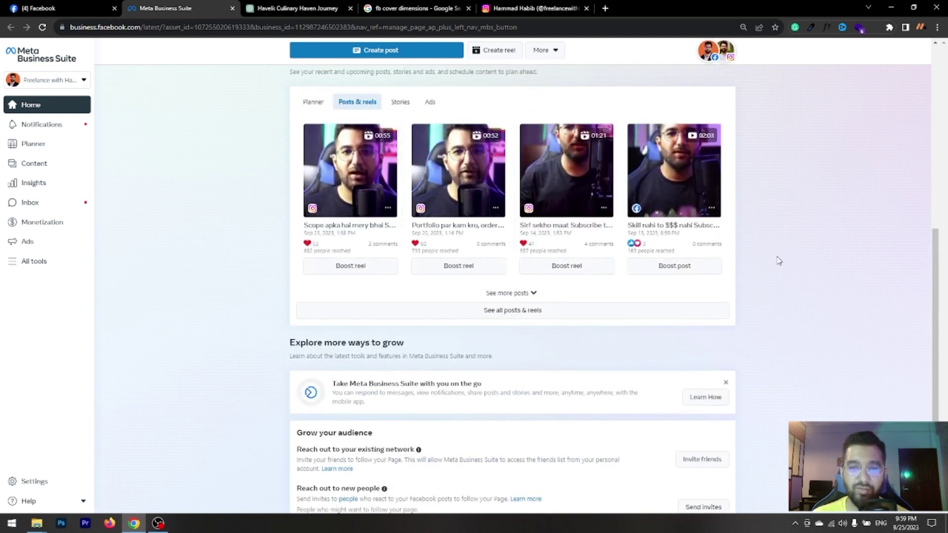
{"action": "scroll", "coordinate": [776, 260], "scroll_direction": "up", "scroll_amount": 3}
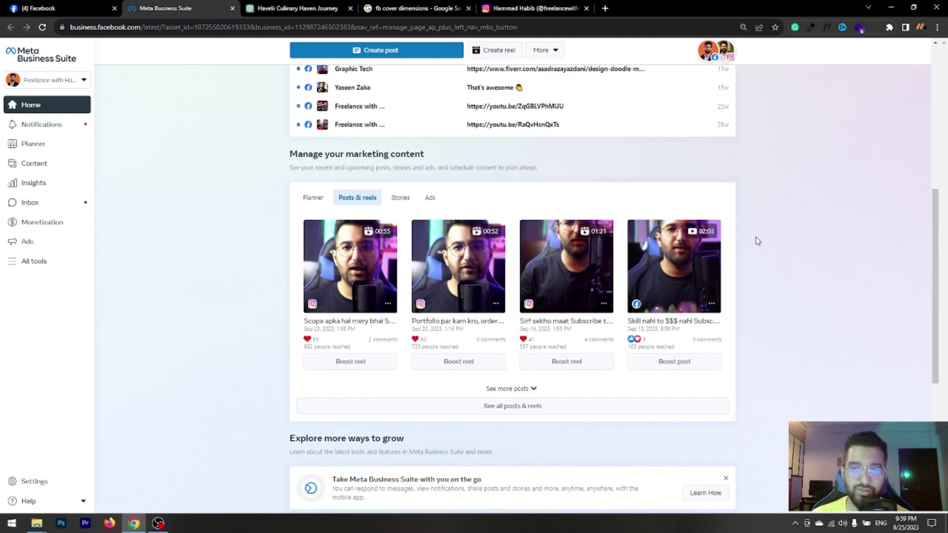
{"action": "scroll", "coordinate": [758, 240], "scroll_direction": "up", "scroll_amount": 7}
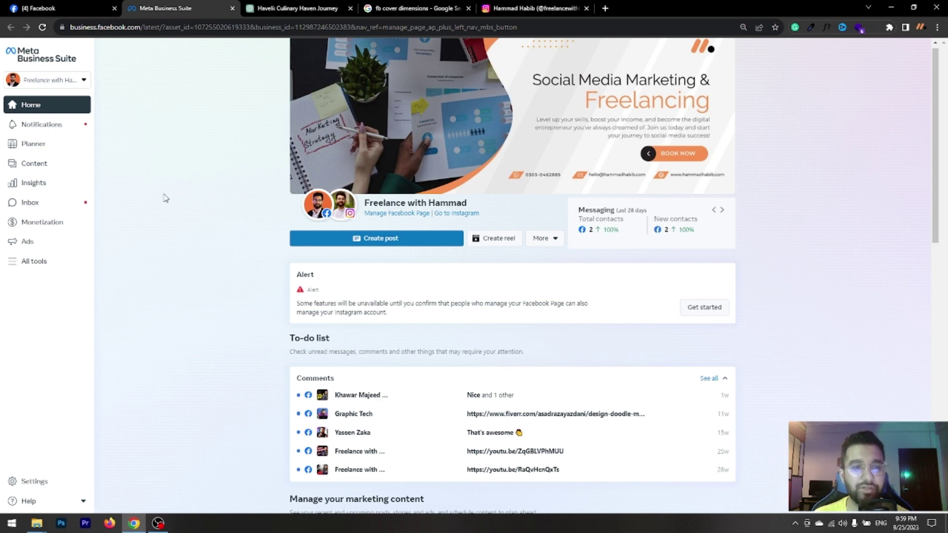
{"action": "left_click", "coordinate": [22, 267]}
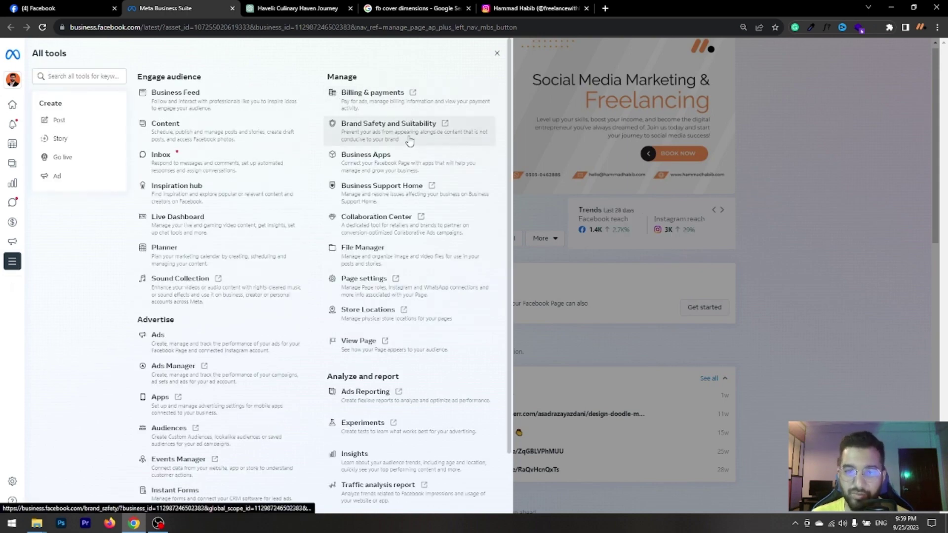
{"action": "left_click", "coordinate": [816, 152]}
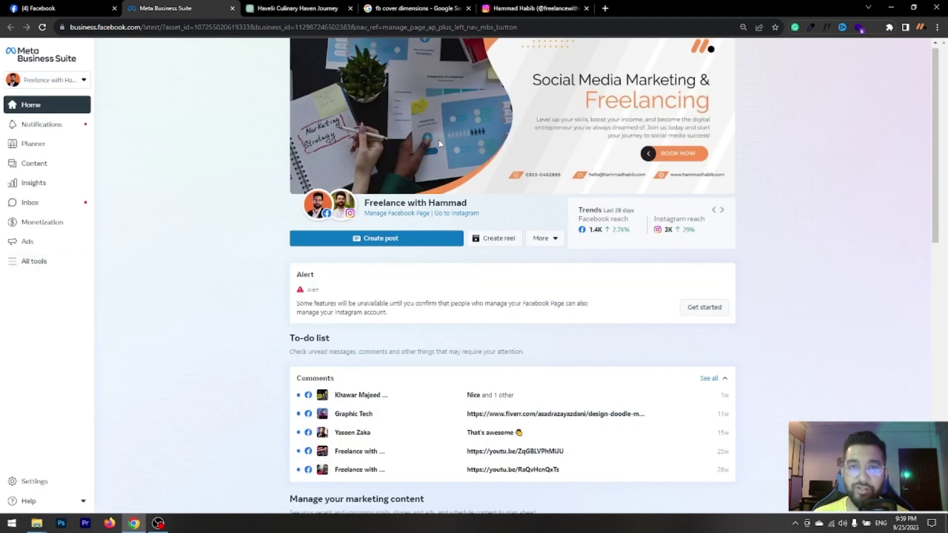